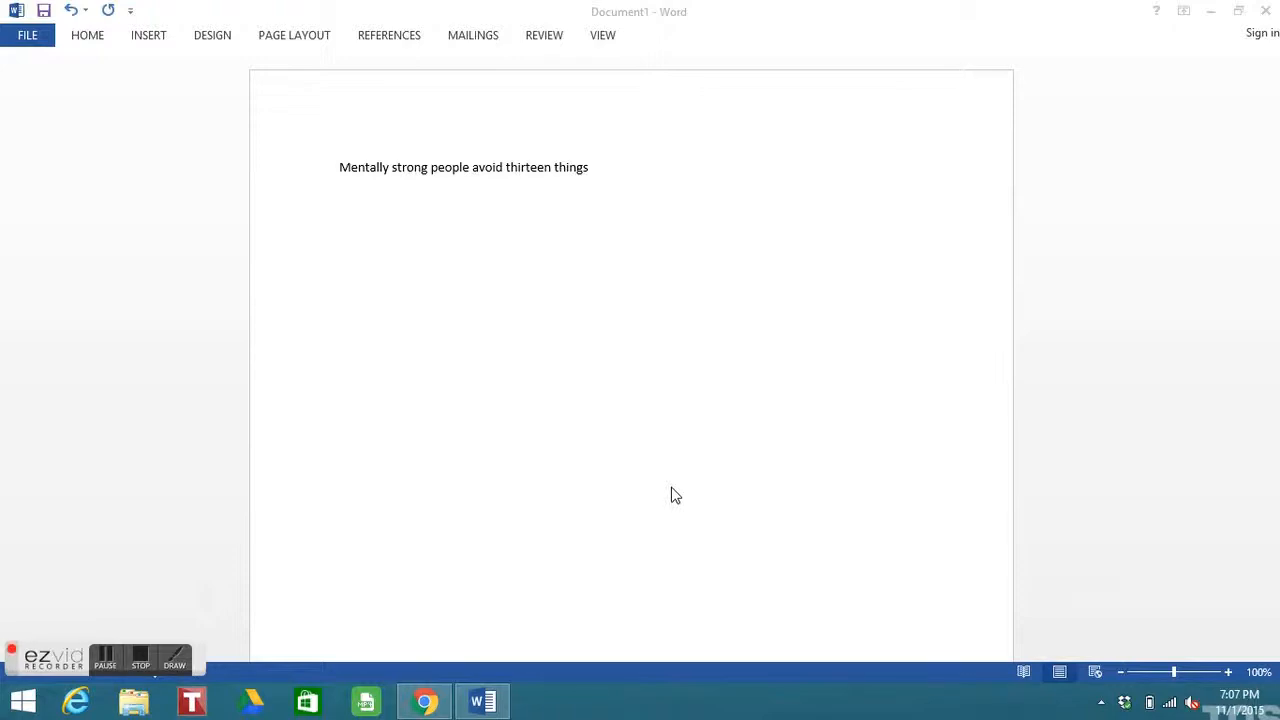
# Step: Switch to Chrome and copy the Forbes article headline "Mentally Strong People: The 13 Things They Avoid"
pyautogui.click(433, 703)
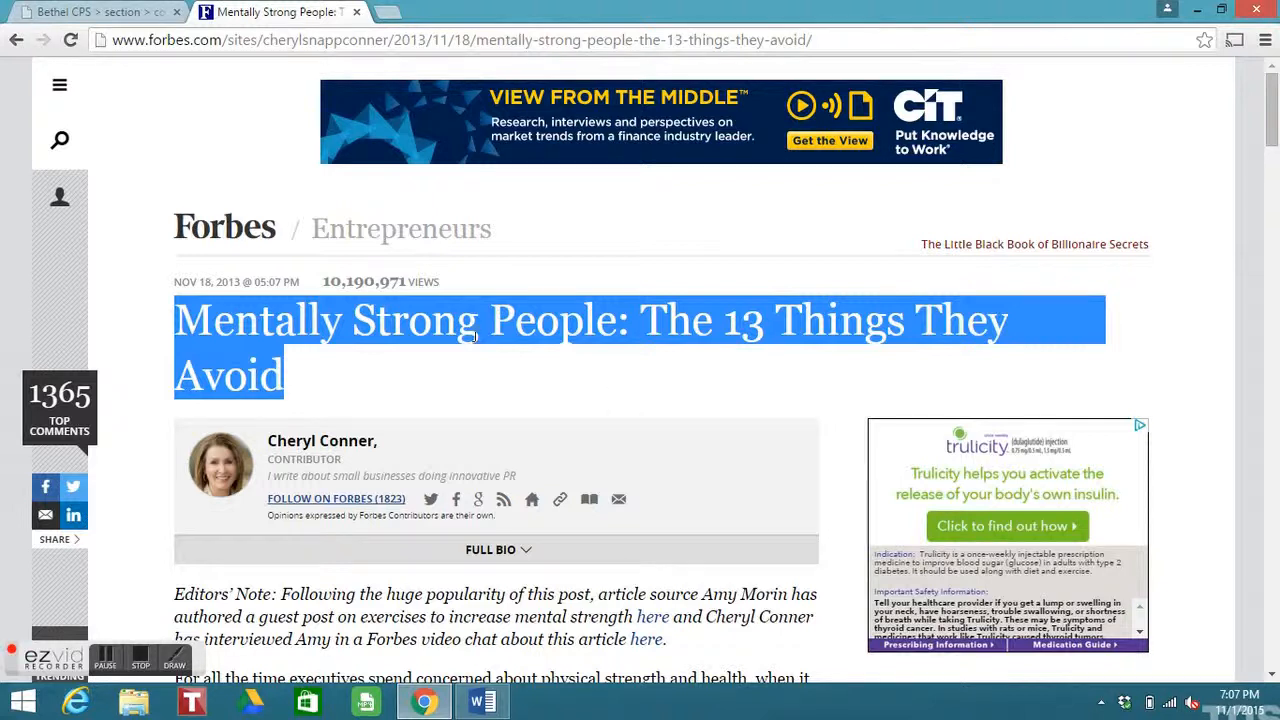
pyautogui.click(388, 368)
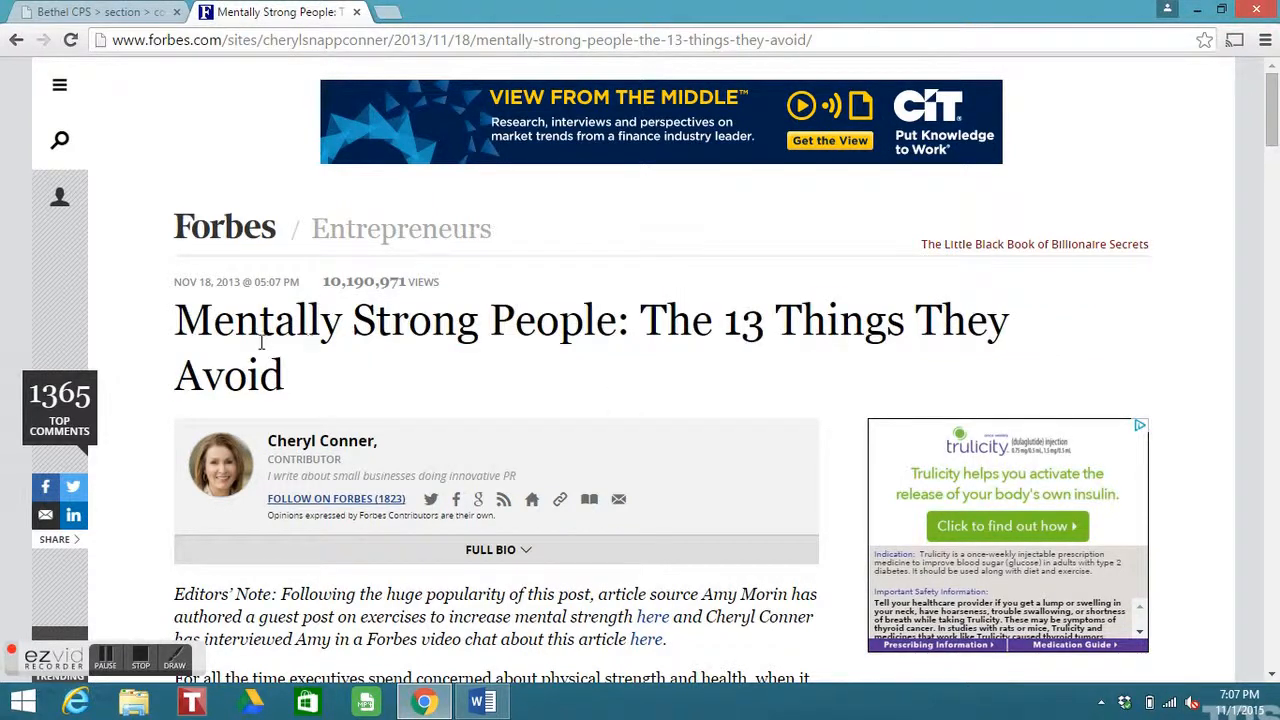
pyautogui.moveTo(178, 320); pyautogui.dragTo(286, 364)
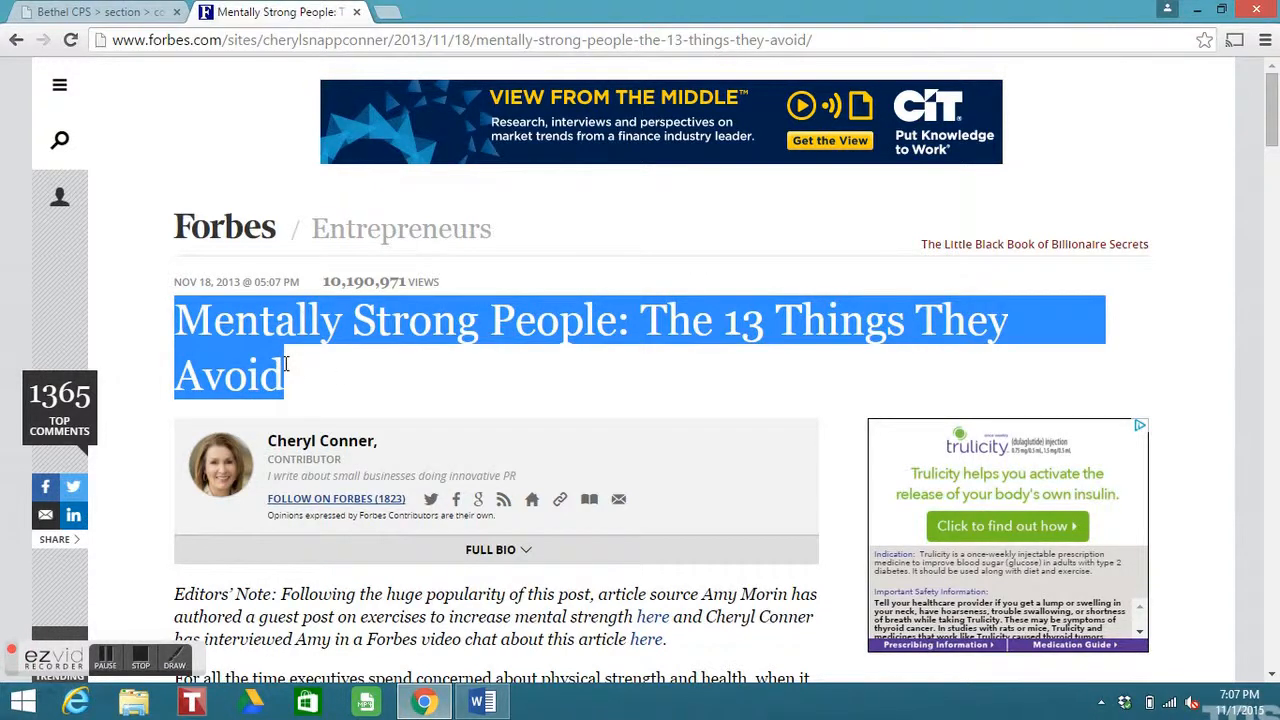
pyautogui.rightClick(286, 364)
pyautogui.click(320, 380)
# Step: Switch back to Word and choose APA Sixth Edition as the citation style
pyautogui.click(481, 704)
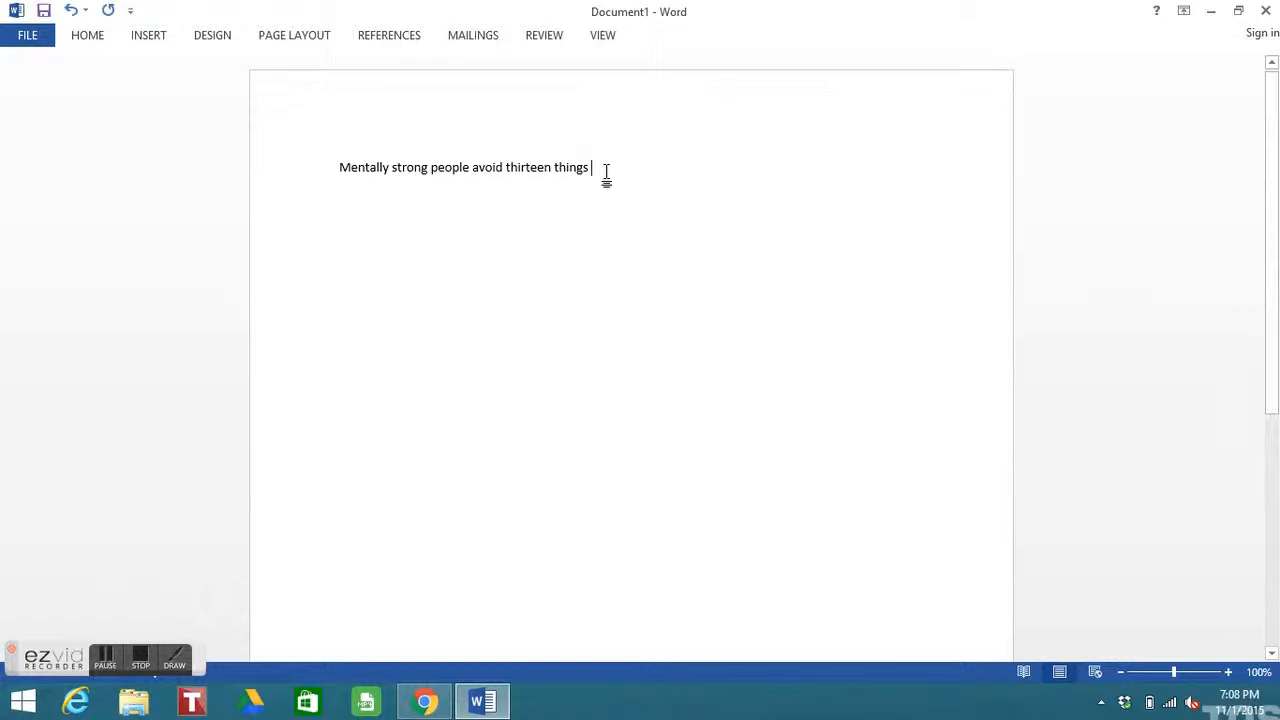
pyautogui.click(399, 38)
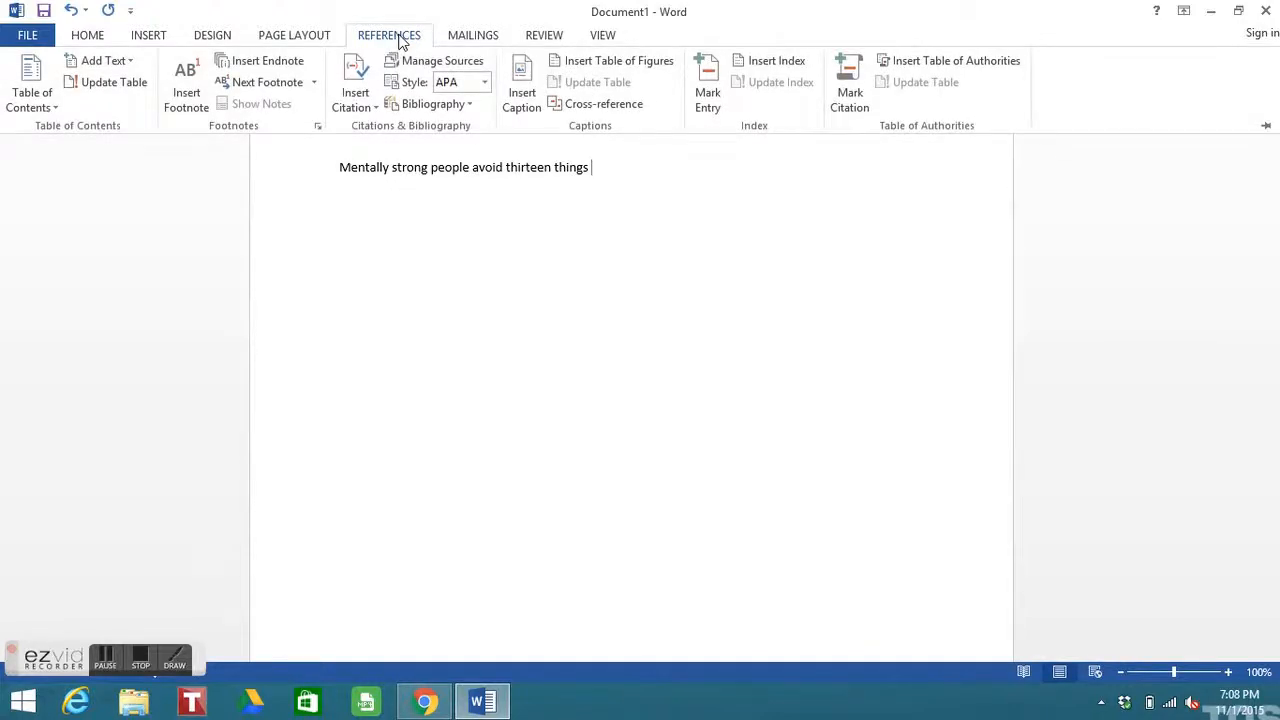
pyautogui.click(485, 86)
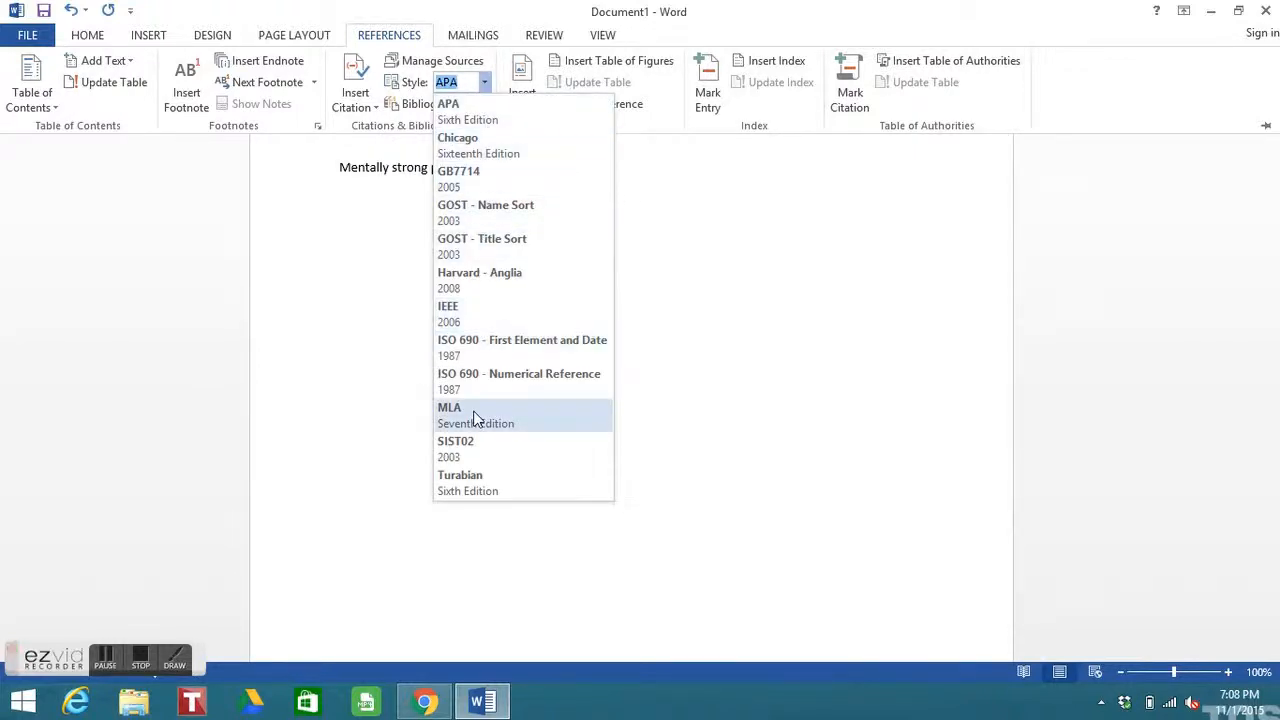
pyautogui.click(492, 122)
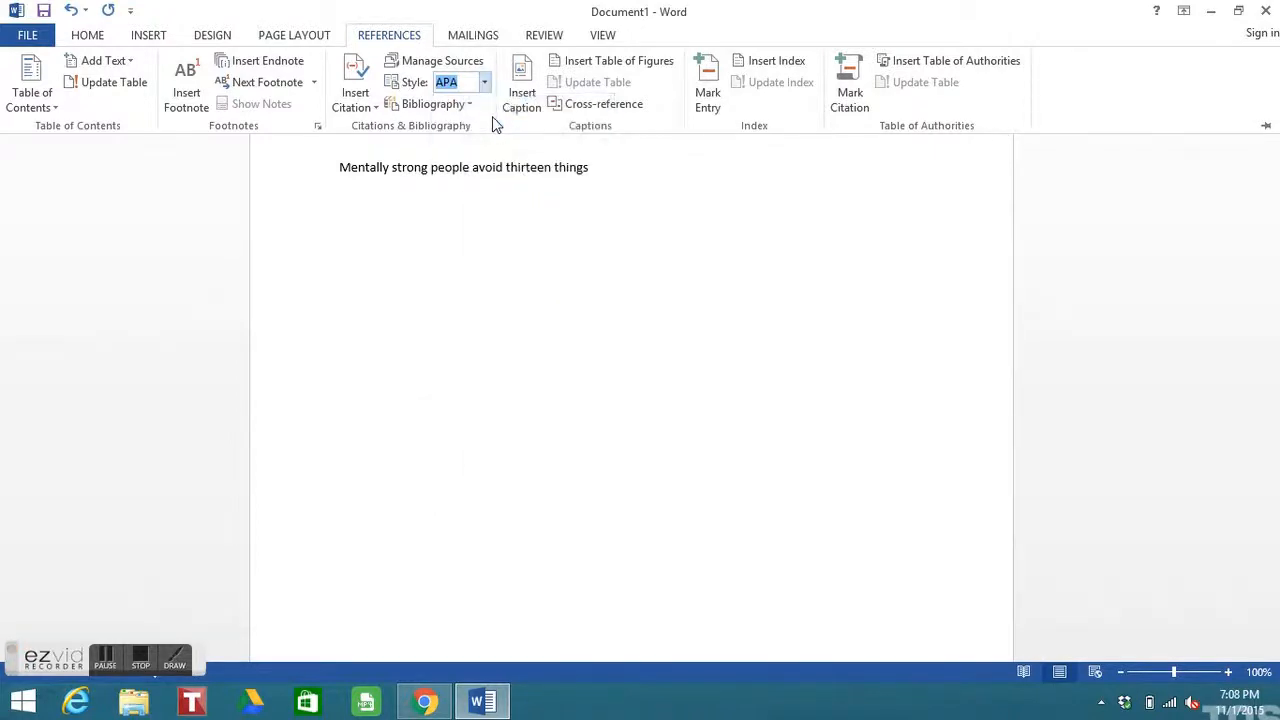
# Step: Start a new citation source at the end of the sentence with Web site as its type
pyautogui.click(377, 112)
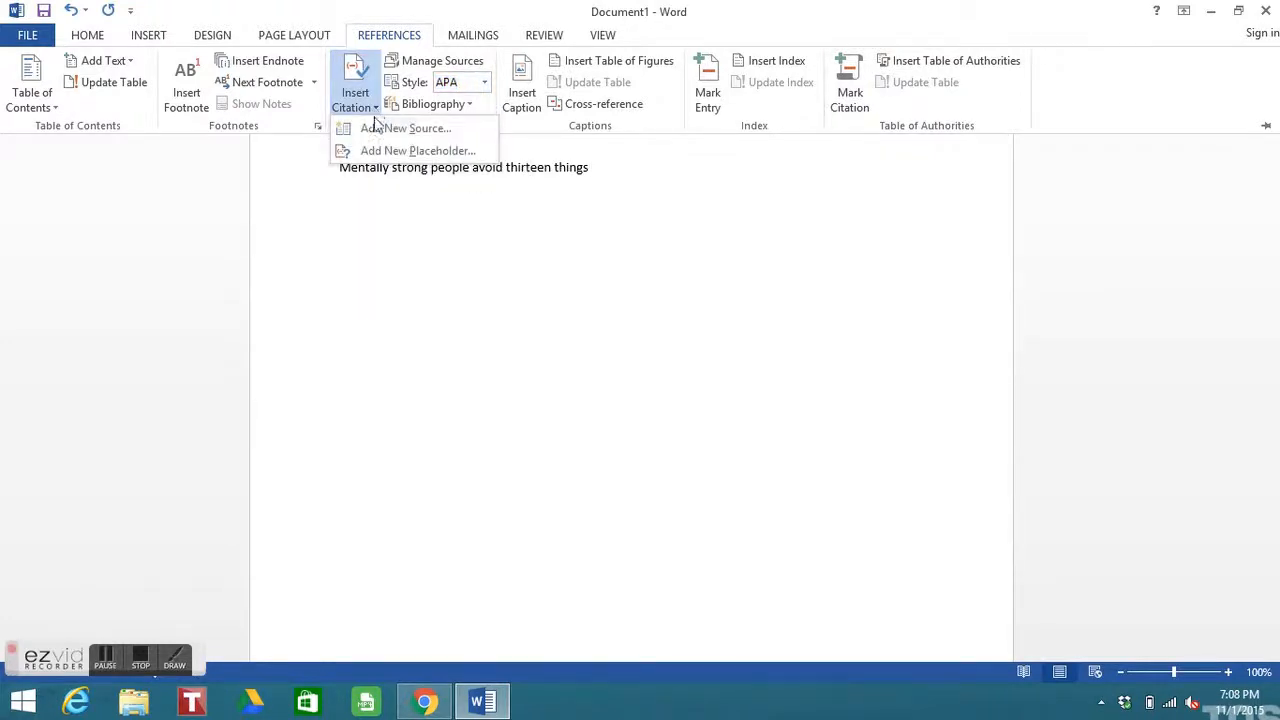
pyautogui.click(372, 126)
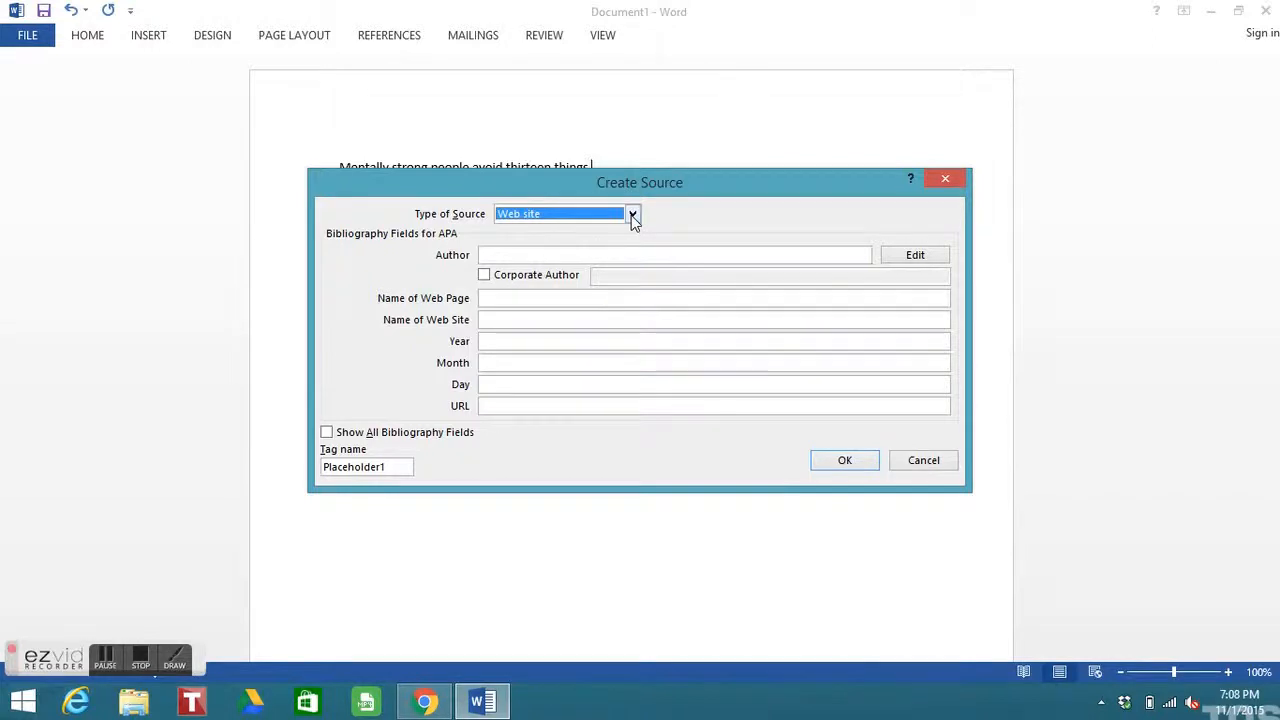
pyautogui.click(632, 216)
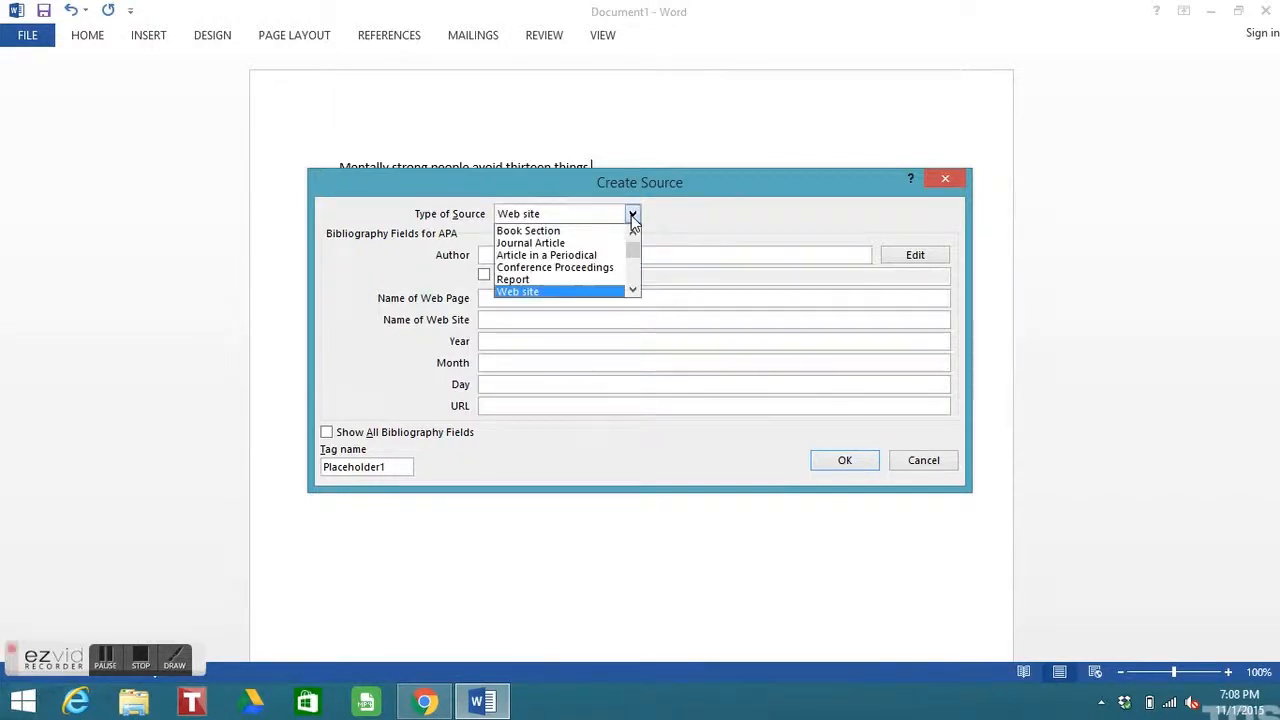
pyautogui.moveTo(634, 251)
pyautogui.mouseDown()
pyautogui.moveTo(633, 284)
pyautogui.moveTo(633, 255)
pyautogui.mouseUp()
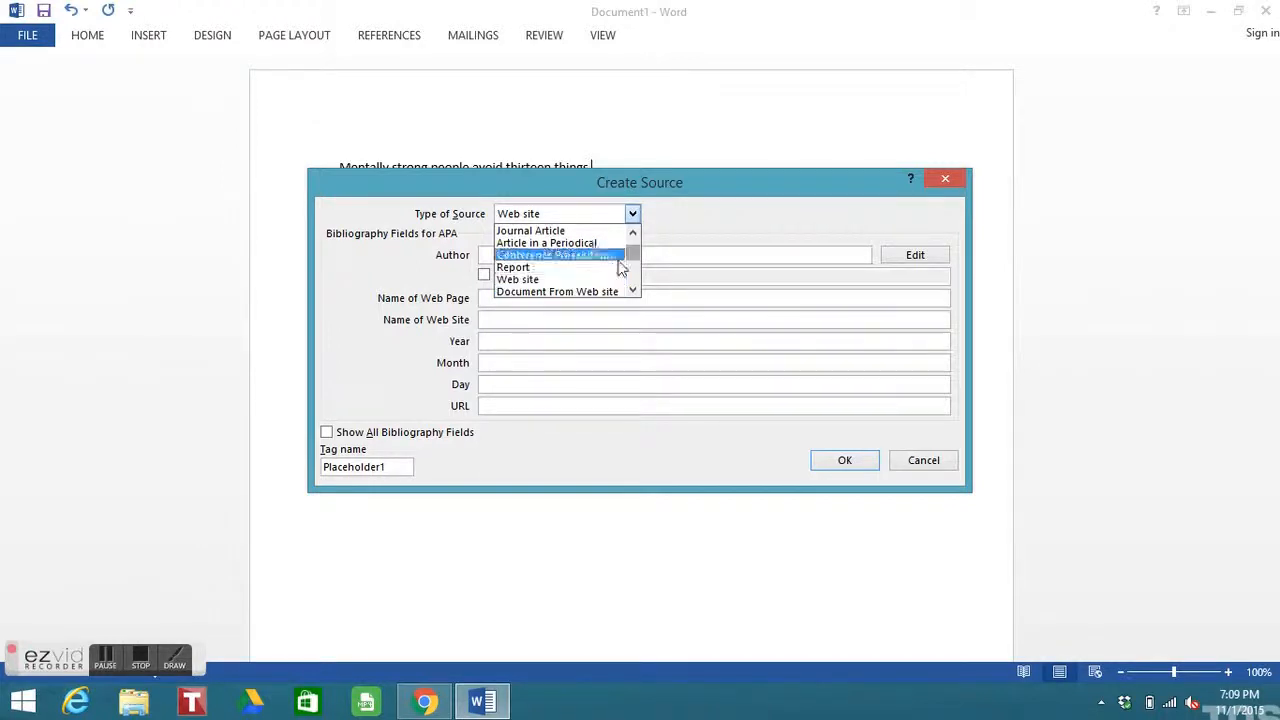
pyautogui.click(600, 280)
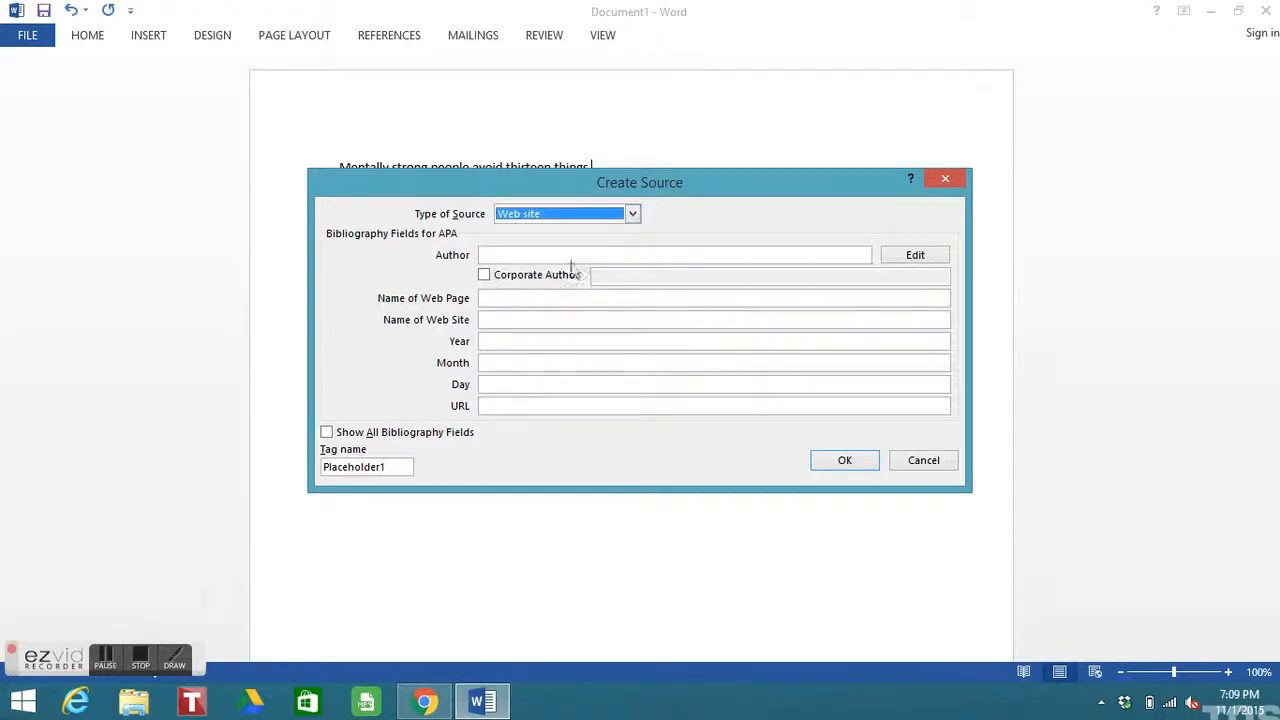
# Step: Enter the article author's name in the source's Author field, last name first
pyautogui.click(571, 256)
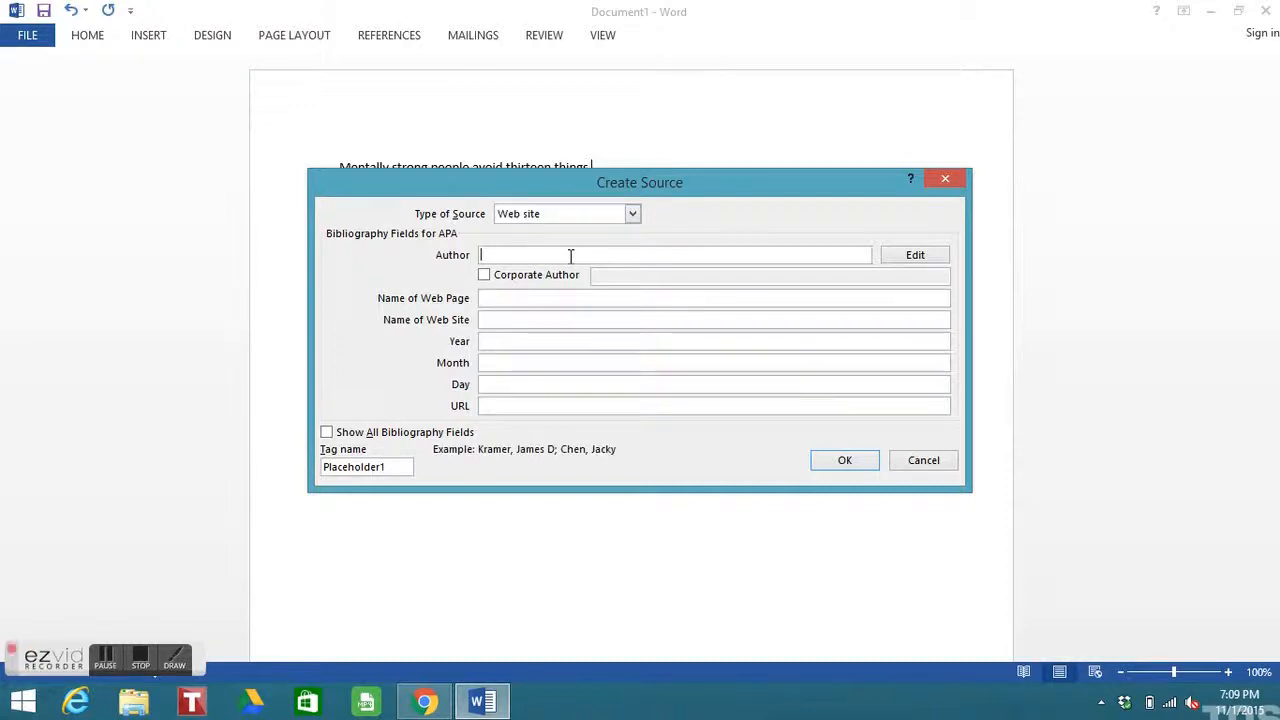
pyautogui.write('Co')
pyautogui.write('ner')
pyautogui.press('BackSpace')
pyautogui.press('BackSpace')
pyautogui.write('ner,')
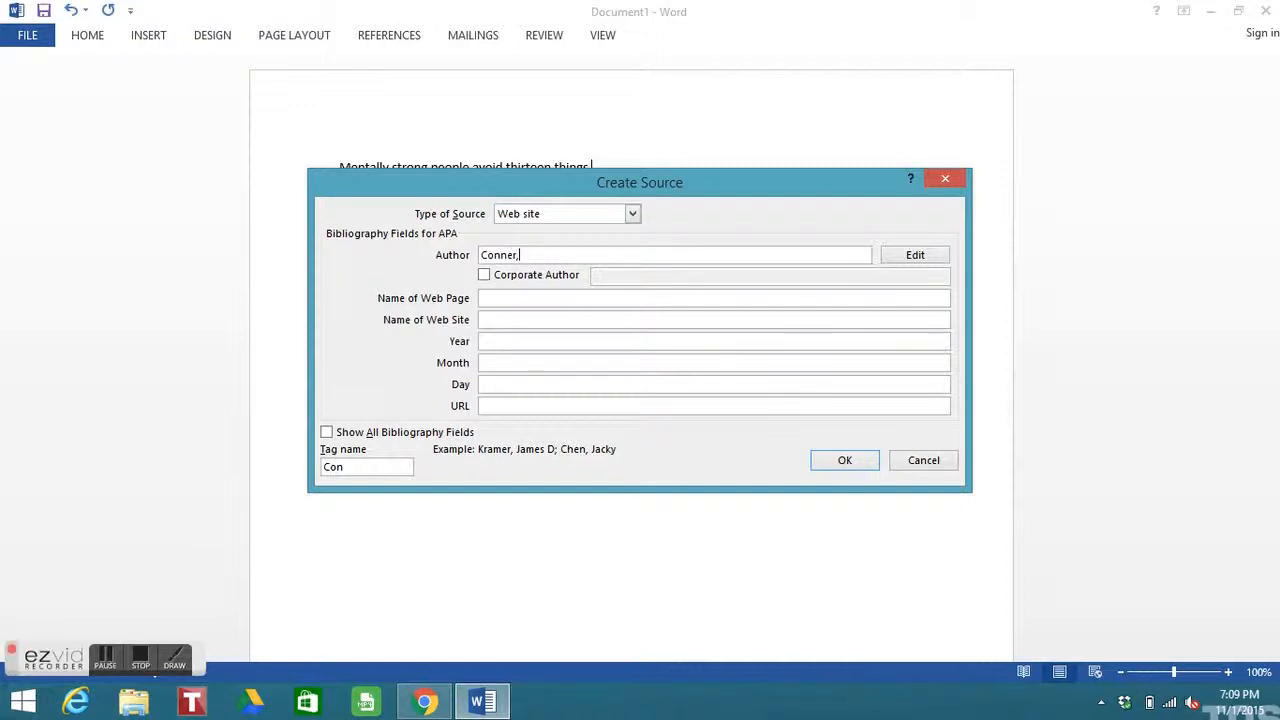
pyautogui.write(' Cheryl')
# Step: Paste the copied article headline as the source's Name of Web Page
pyautogui.click(549, 297)
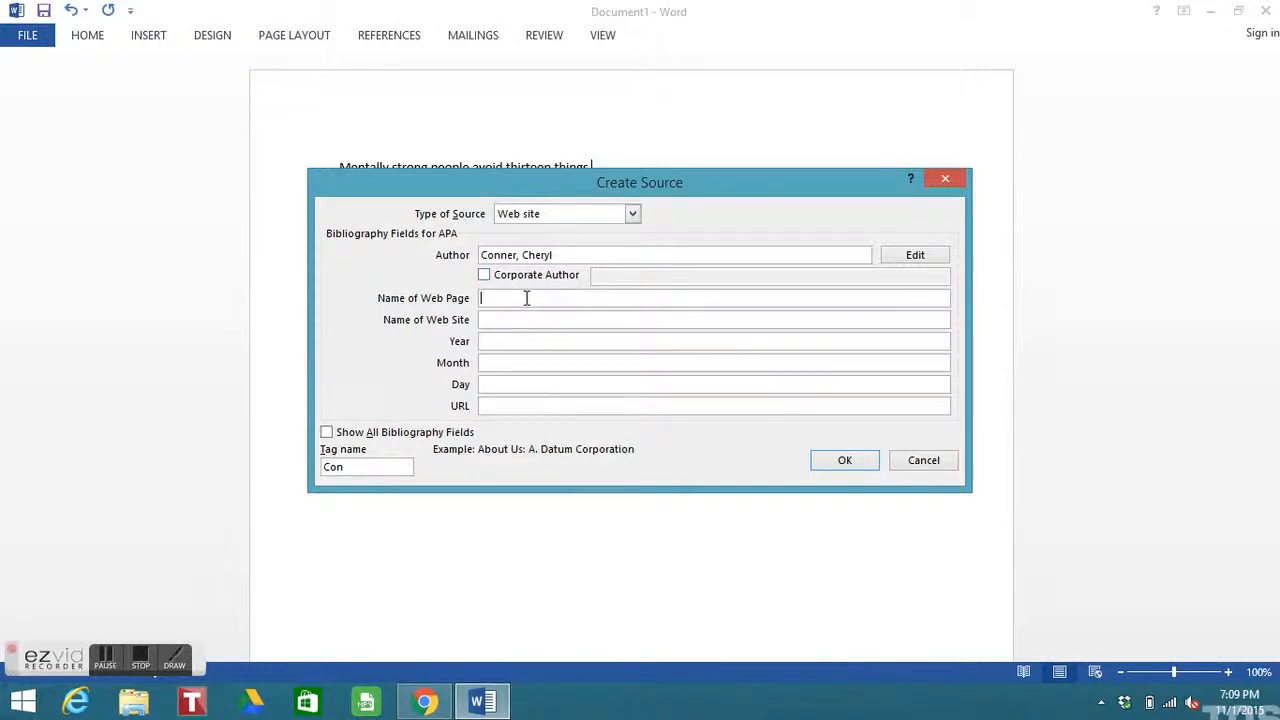
pyautogui.rightClick(526, 297)
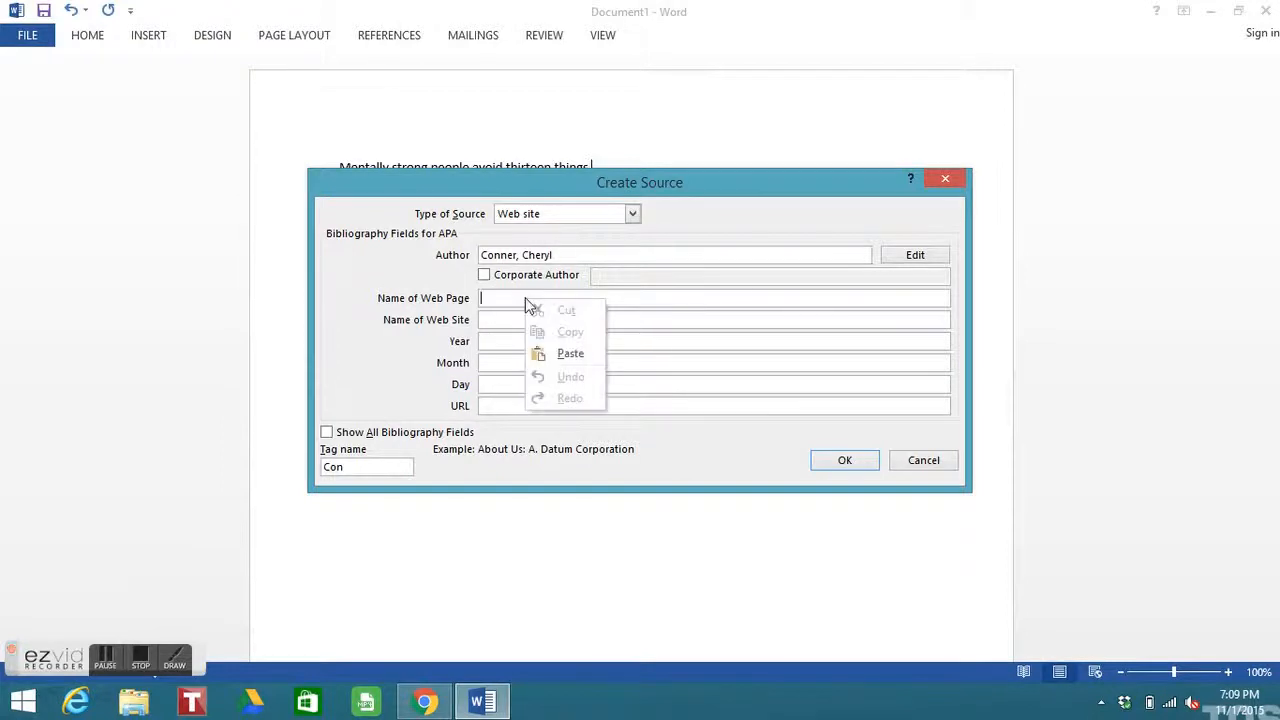
pyautogui.click(566, 355)
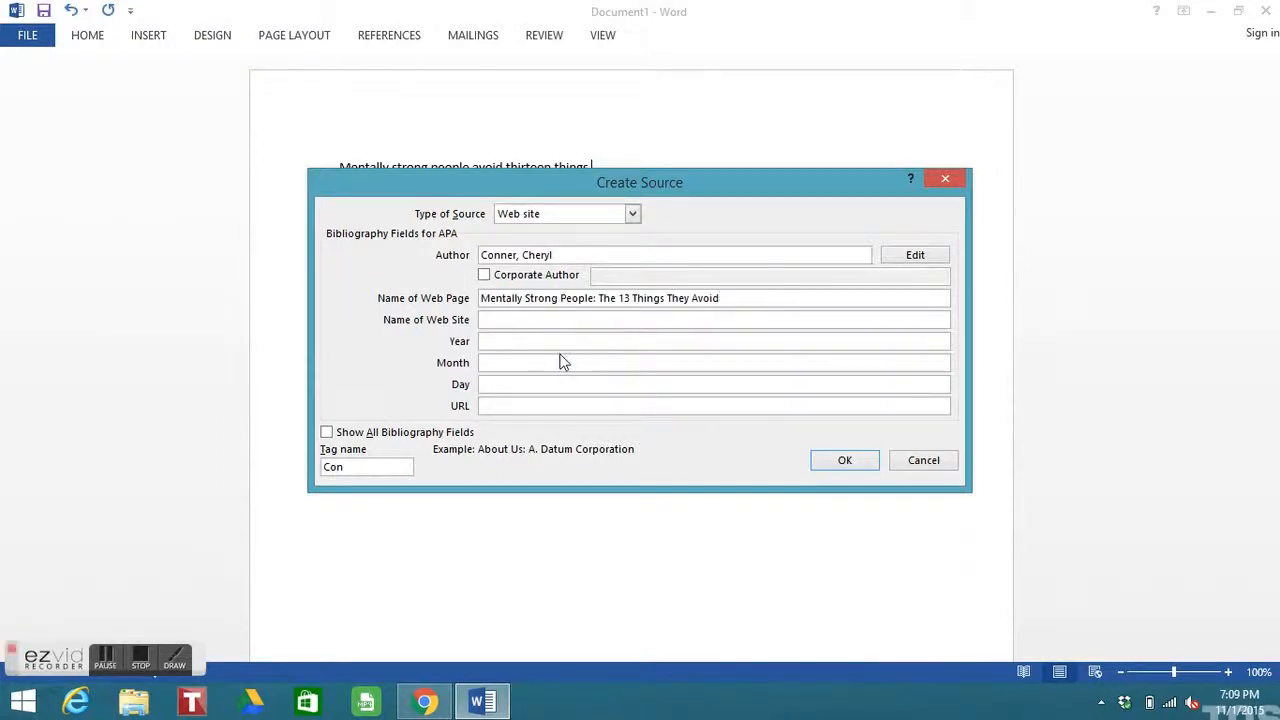
# Step: Enter Forbes as the web site name and set the source's date to year 2013, month November, day 18
pyautogui.click(525, 320)
pyautogui.write('F')
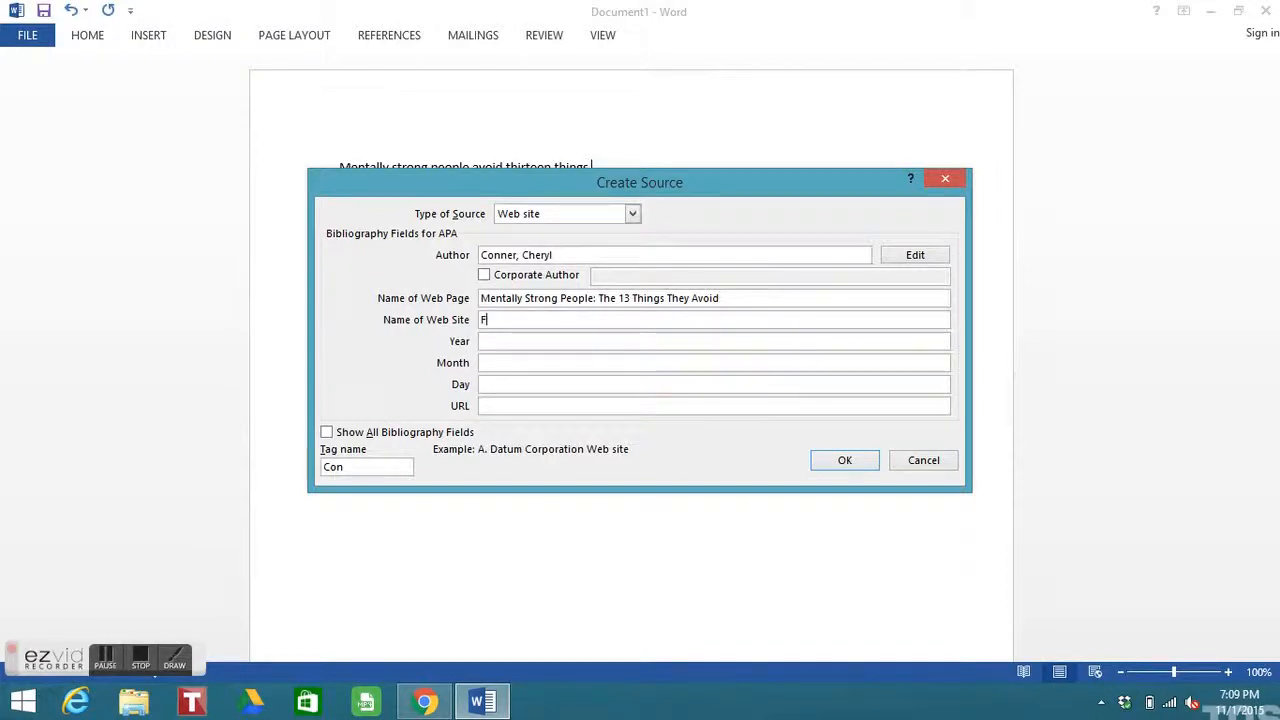
pyautogui.write('orbes')
pyautogui.click(525, 341)
pyautogui.write('2013')
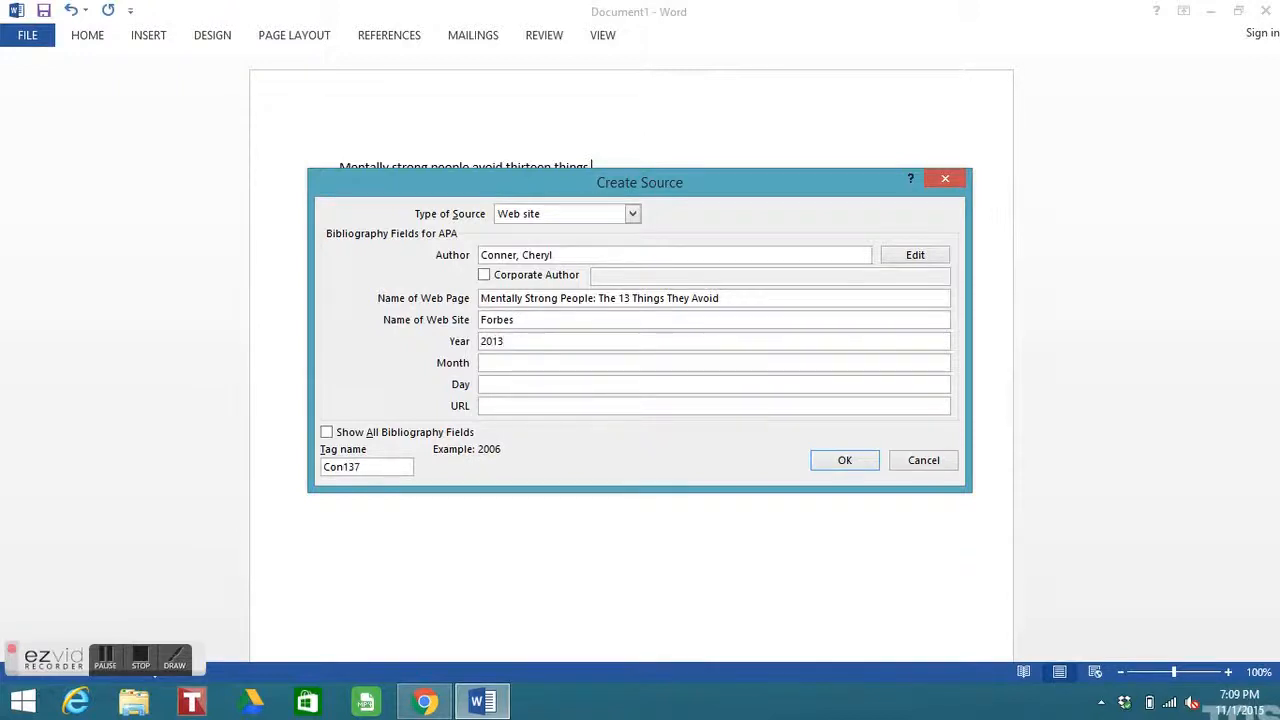
pyautogui.click(520, 362)
pyautogui.write('November')
pyautogui.press('Tab')
pyautogui.write('18')
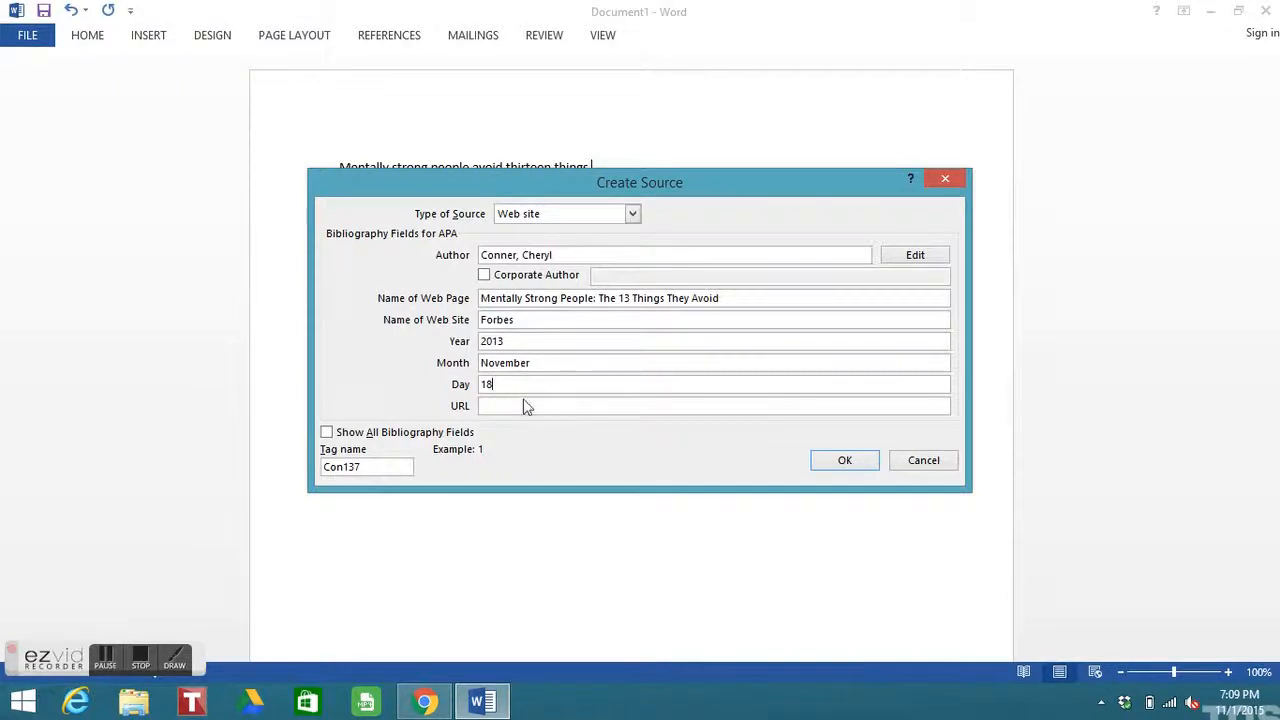
# Step: Switch to Chrome and copy the full web address of the Forbes article
pyautogui.click(425, 705)
pyautogui.click(613, 44)
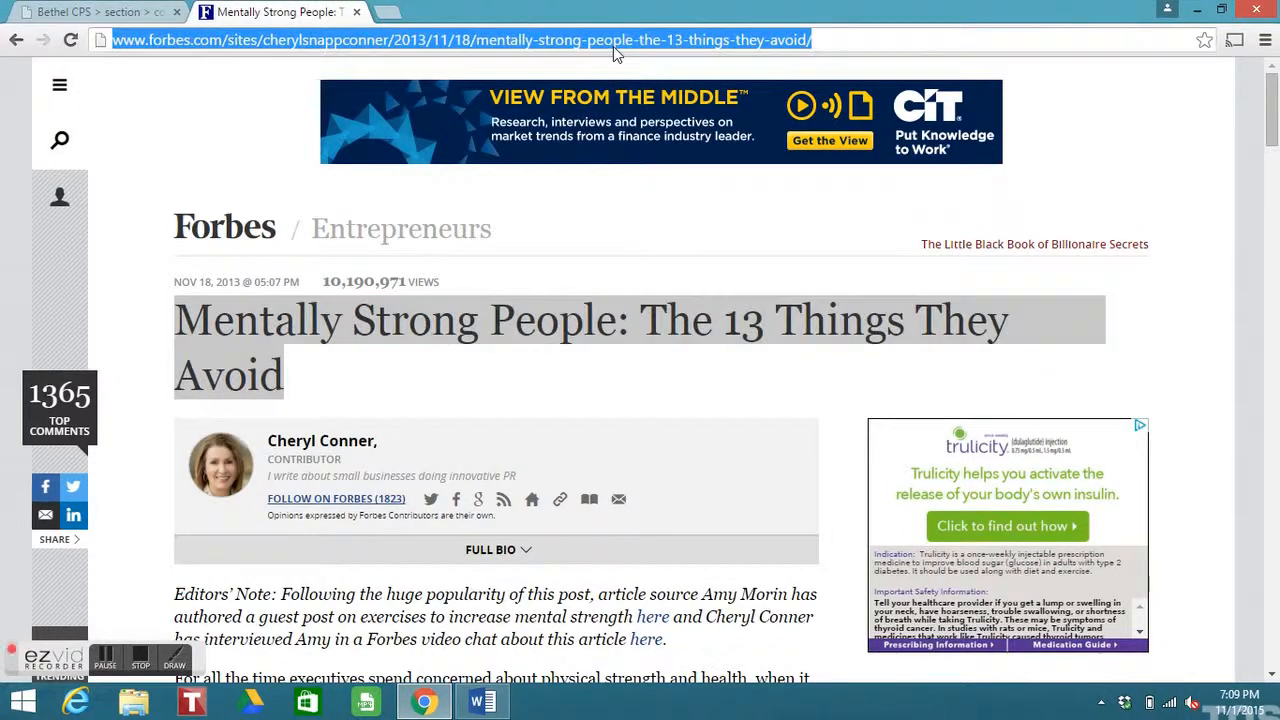
pyautogui.rightClick(613, 46)
pyautogui.click(640, 116)
# Step: Return to Word, paste the copied address as the source's URL and insert the citation
pyautogui.click(484, 700)
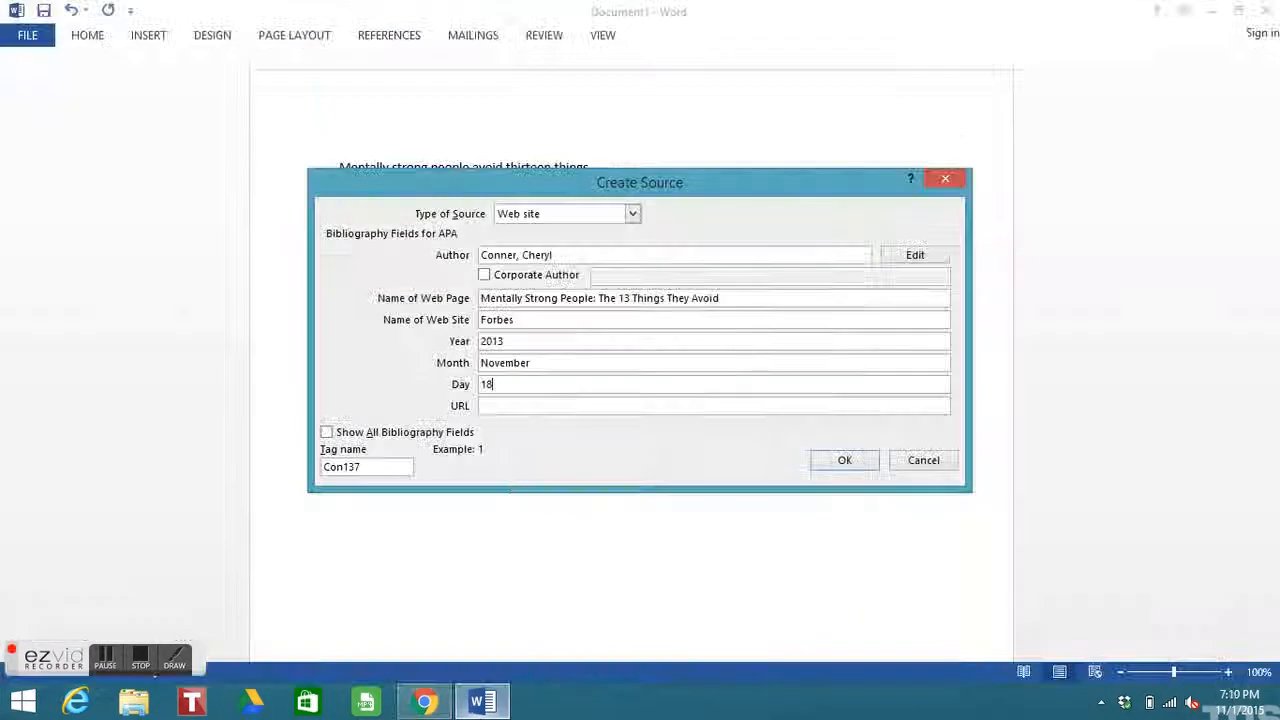
pyautogui.click(534, 407)
pyautogui.rightClick(534, 410)
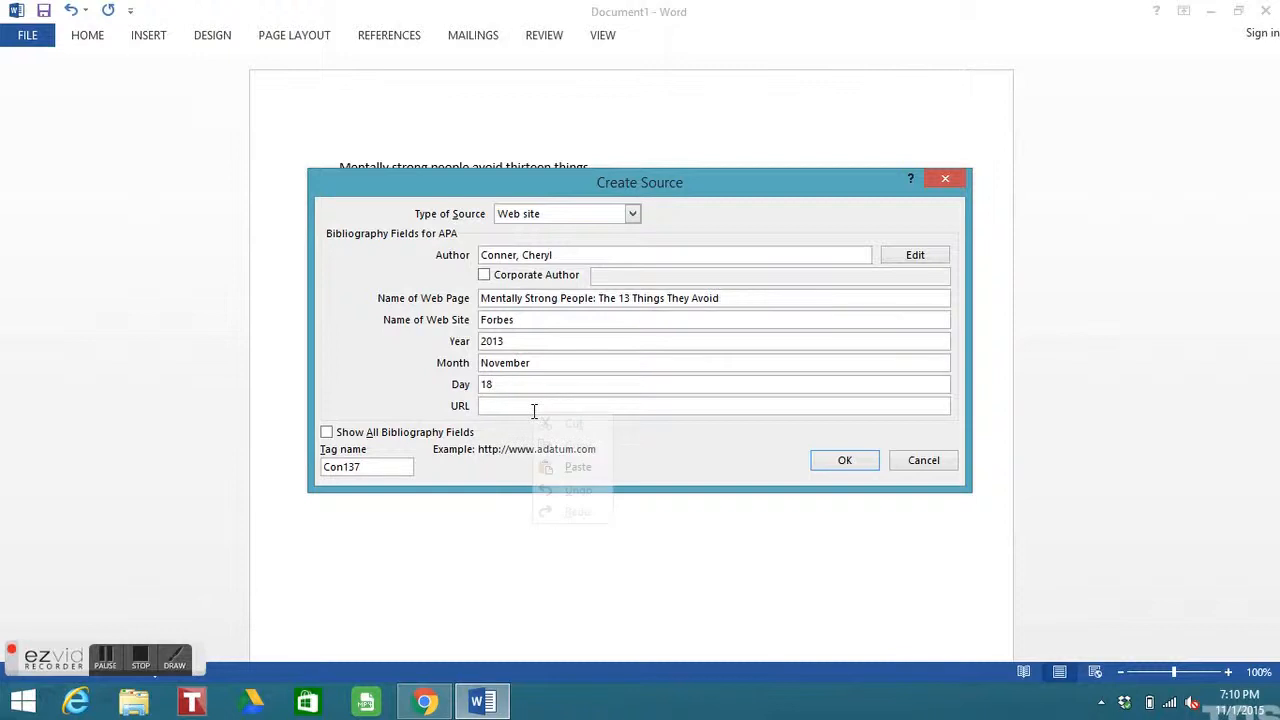
pyautogui.click(578, 467)
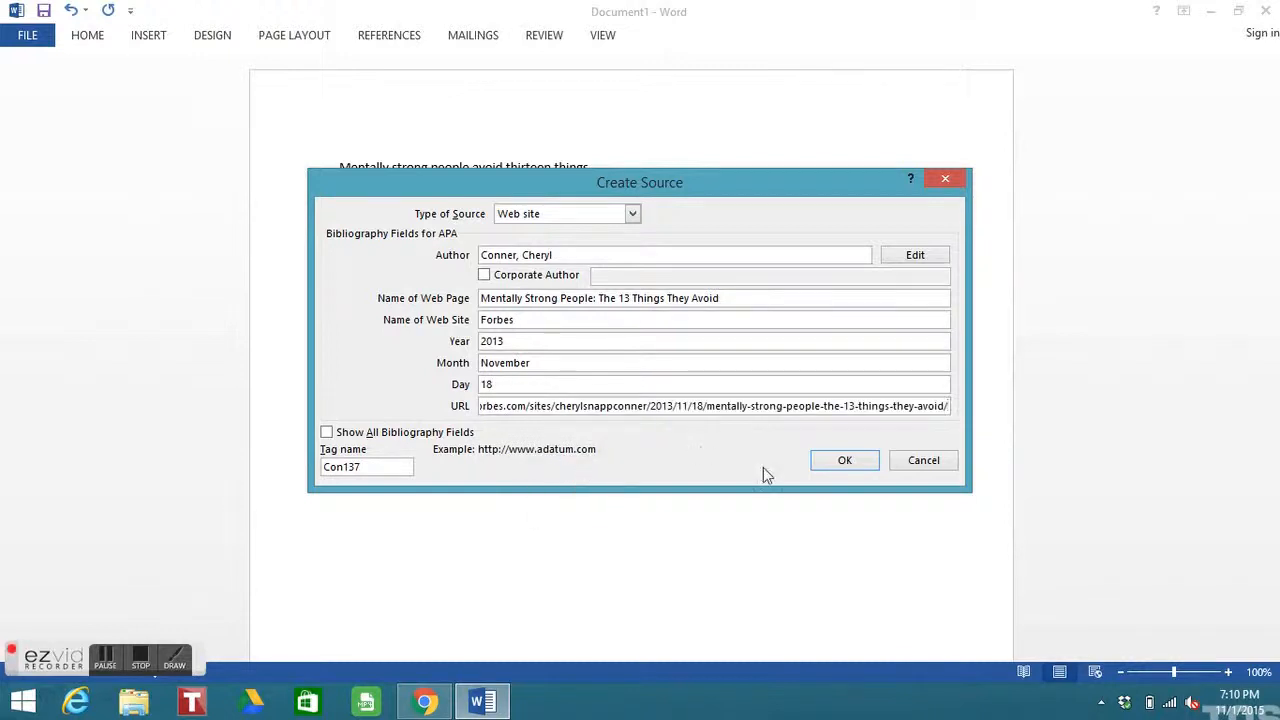
pyautogui.click(840, 460)
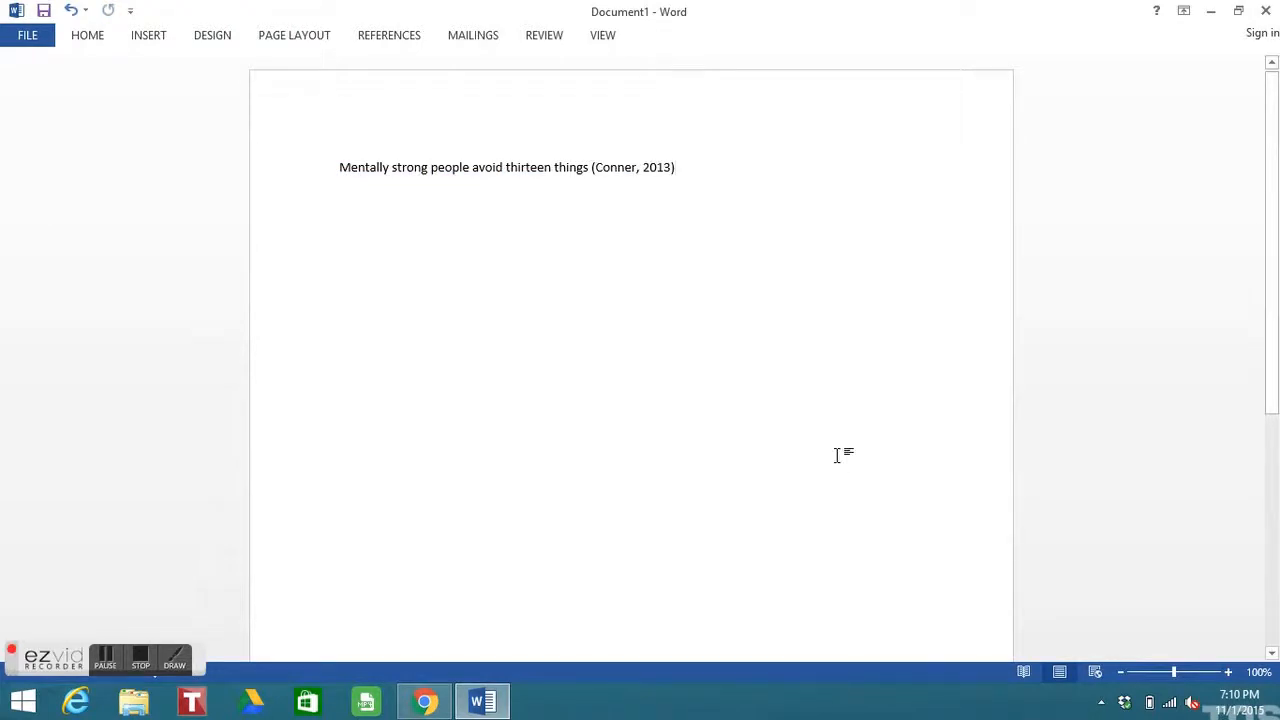
# Step: End the cited sentence with a period and continue with the text "Mentally strong people do not complain"
pyautogui.write('.')
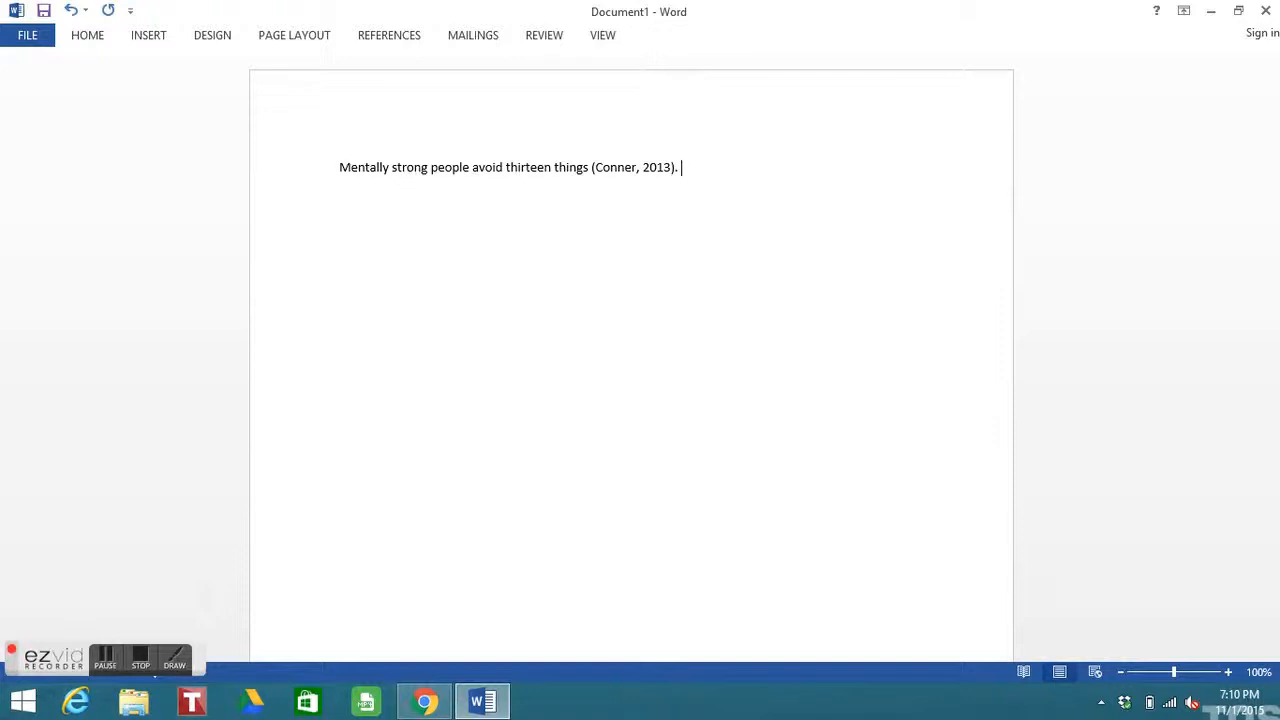
pyautogui.write('Mentally strong people do ')
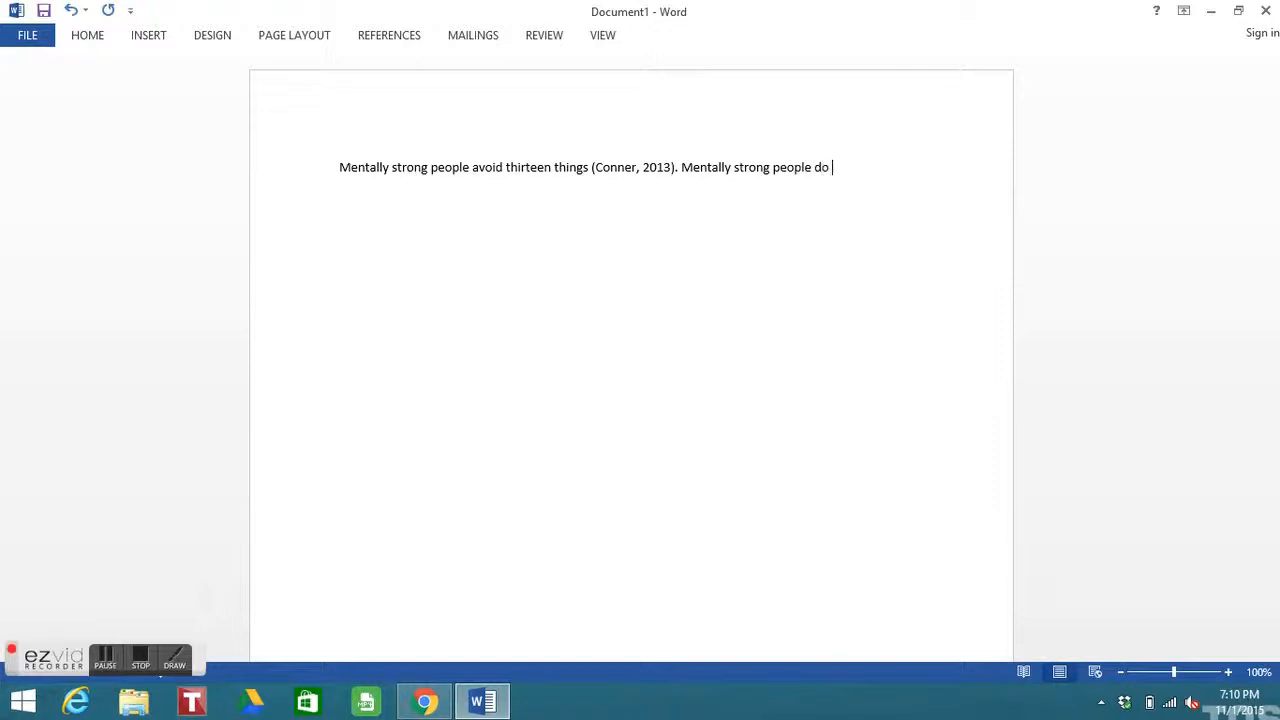
pyautogui.write('not complain')
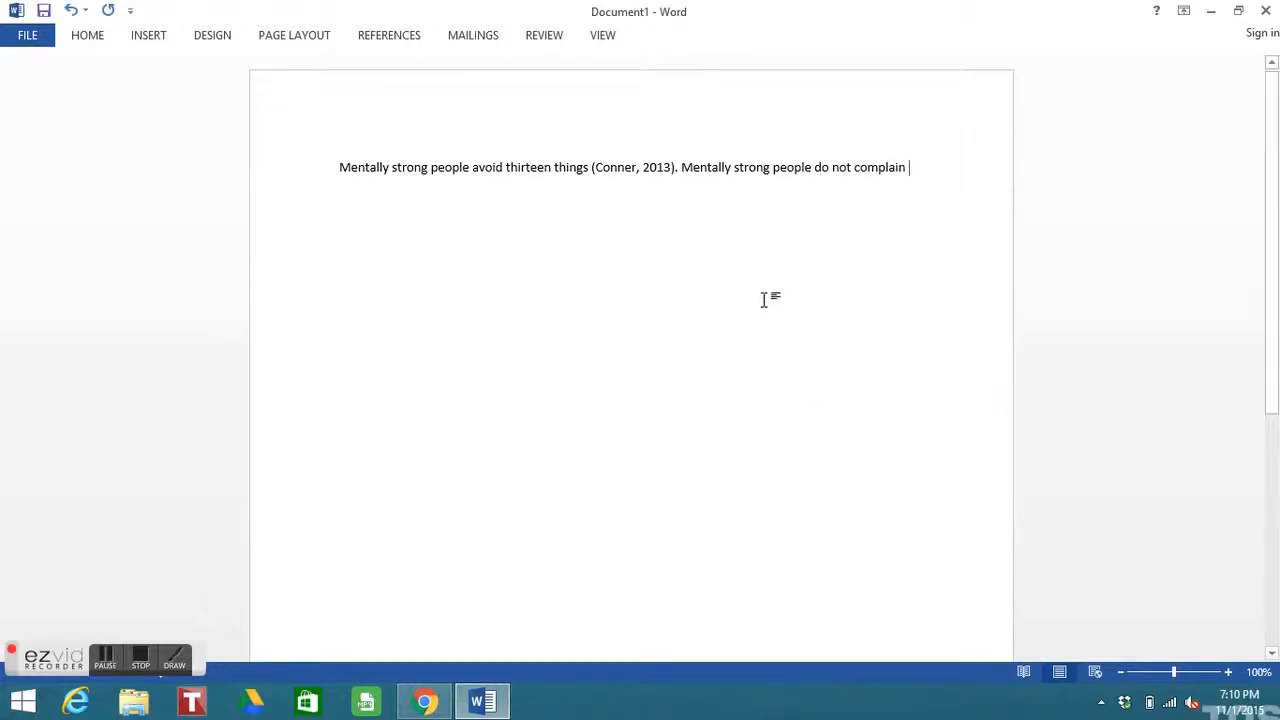
# Step: Create a new web site source for a citation after the second sentence and enter the author's last and first name
pyautogui.click(410, 43)
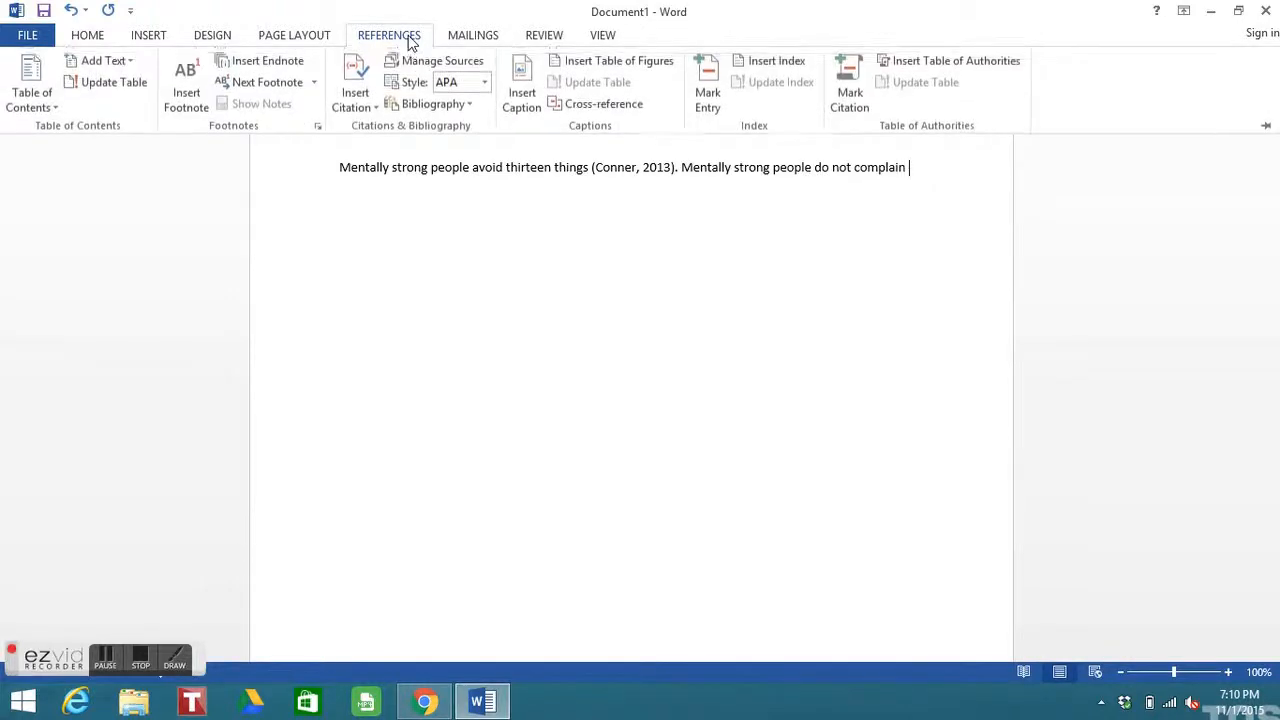
pyautogui.click(375, 110)
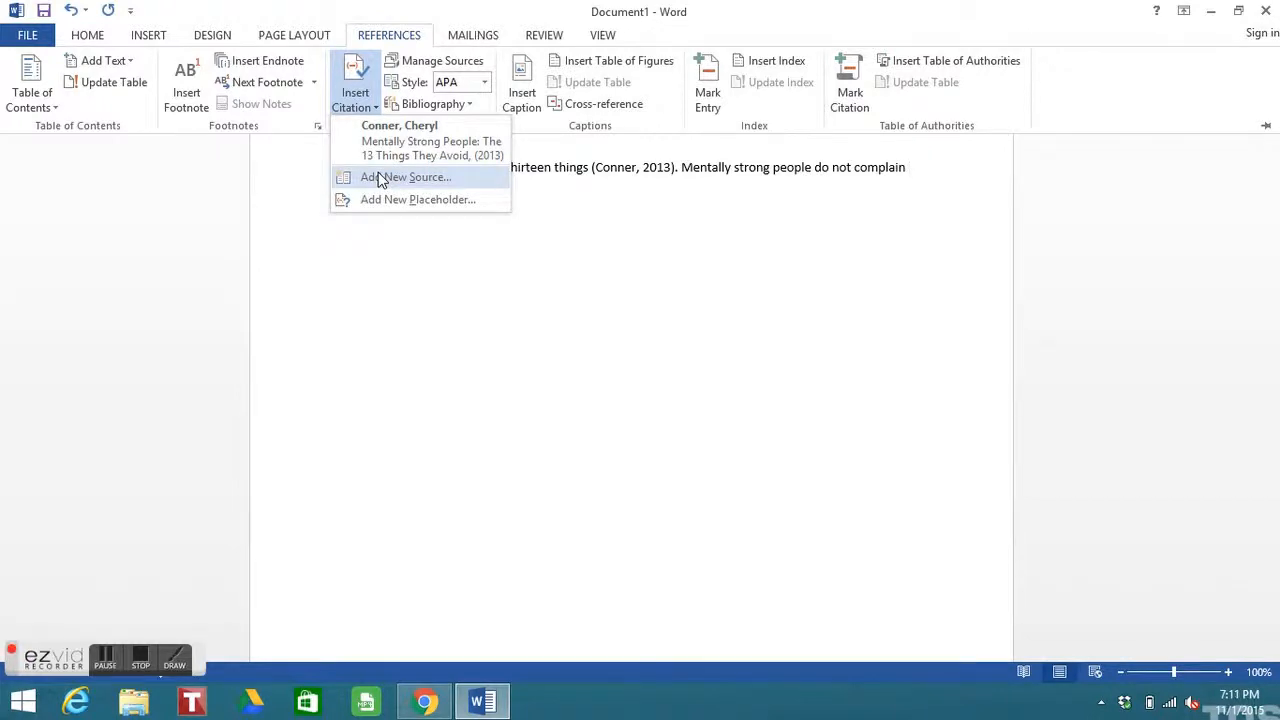
pyautogui.click(380, 178)
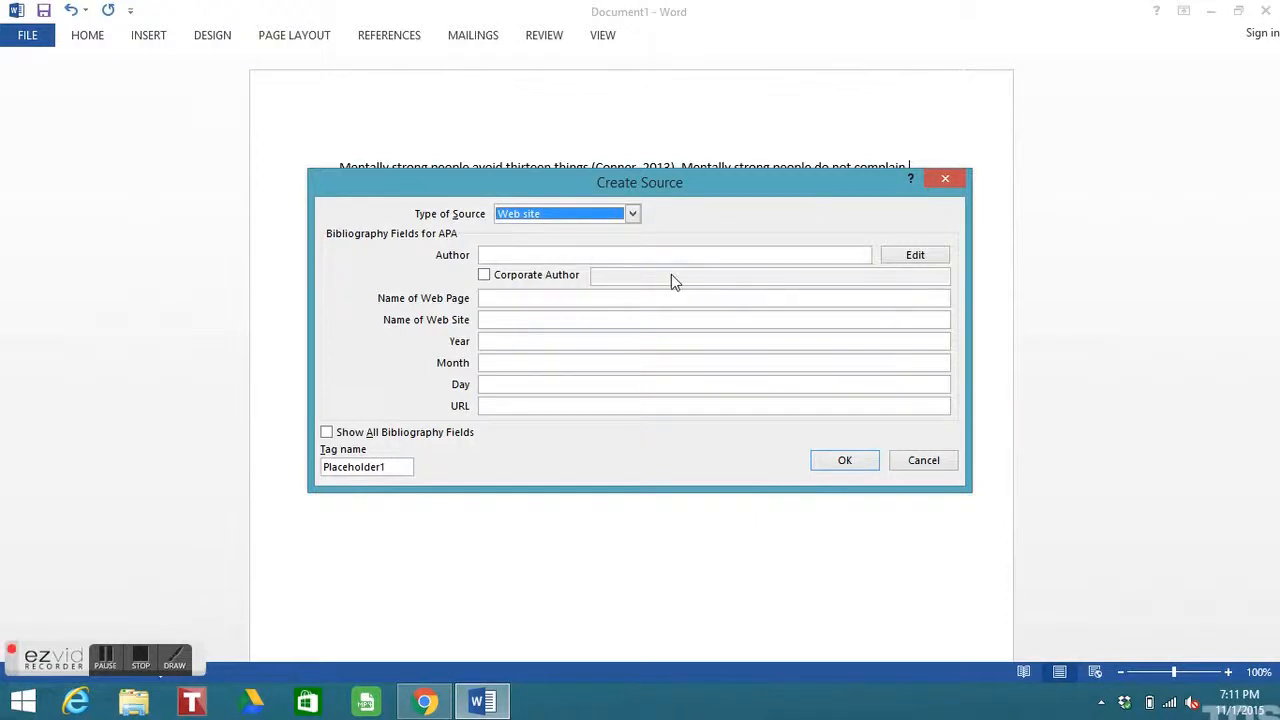
pyautogui.click(608, 255)
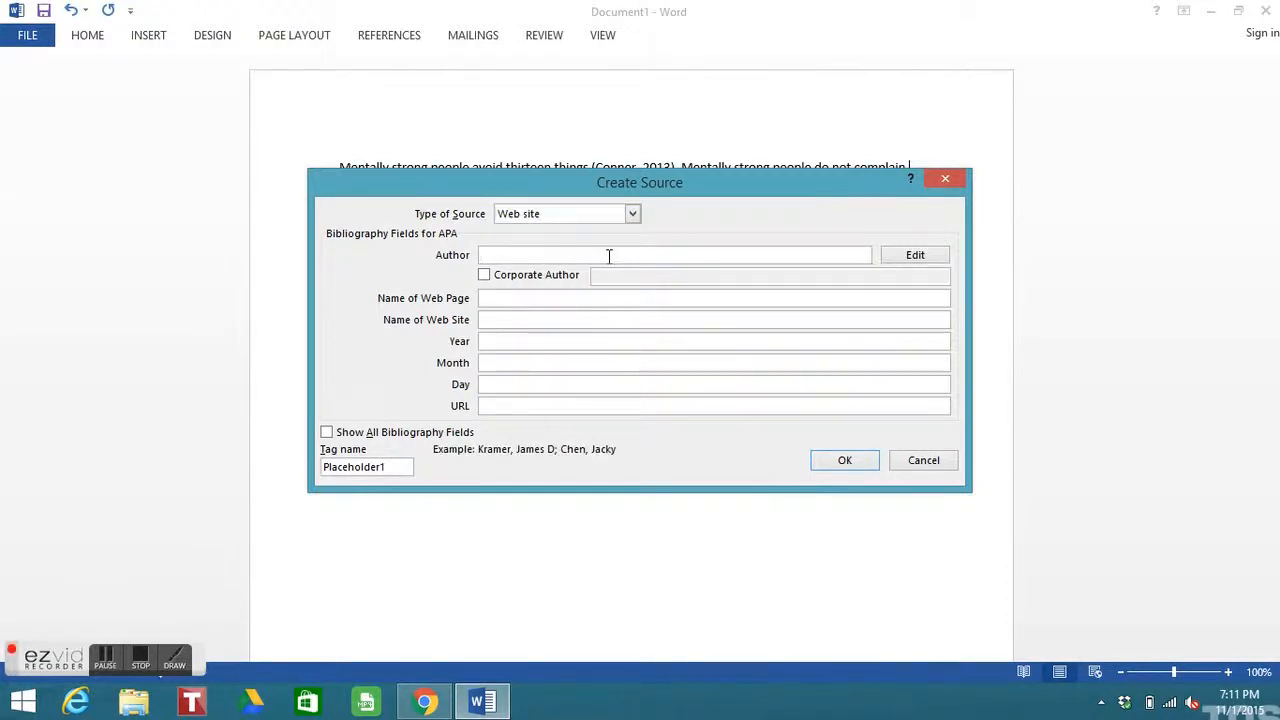
pyautogui.write('Doe, John')
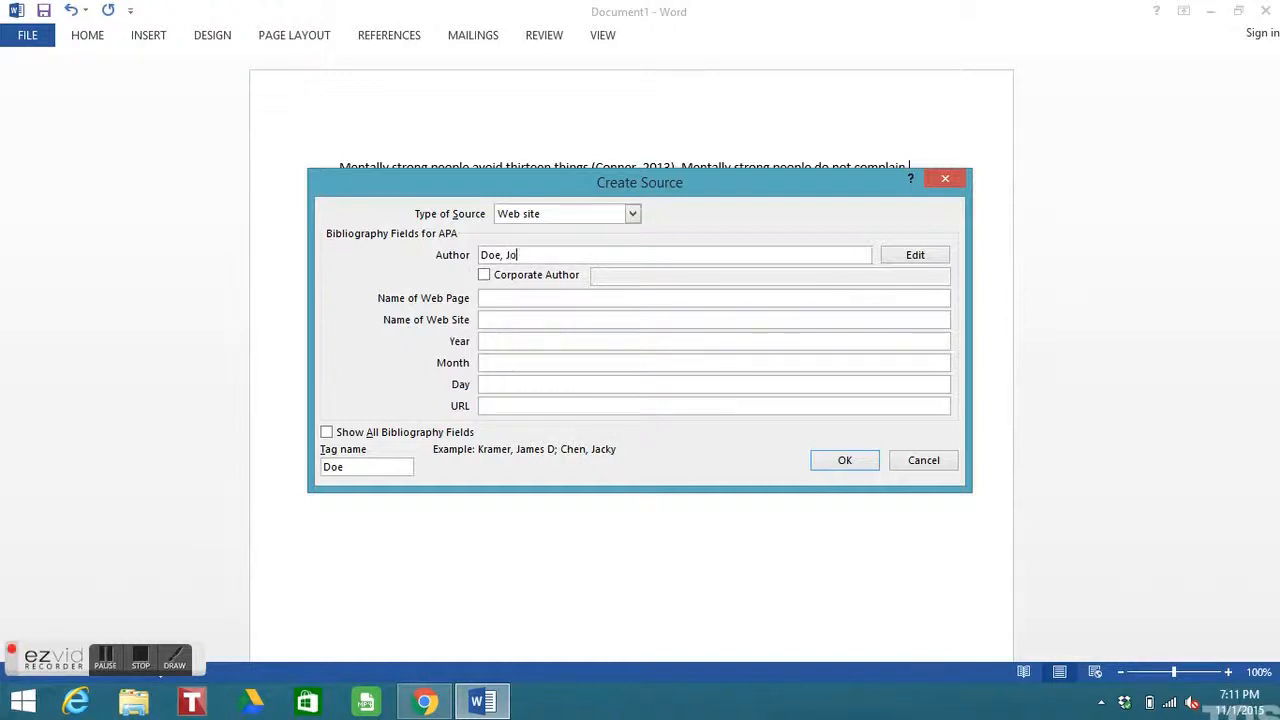
# Step: Name the source's web page People and its web site Strong People
pyautogui.click(595, 298)
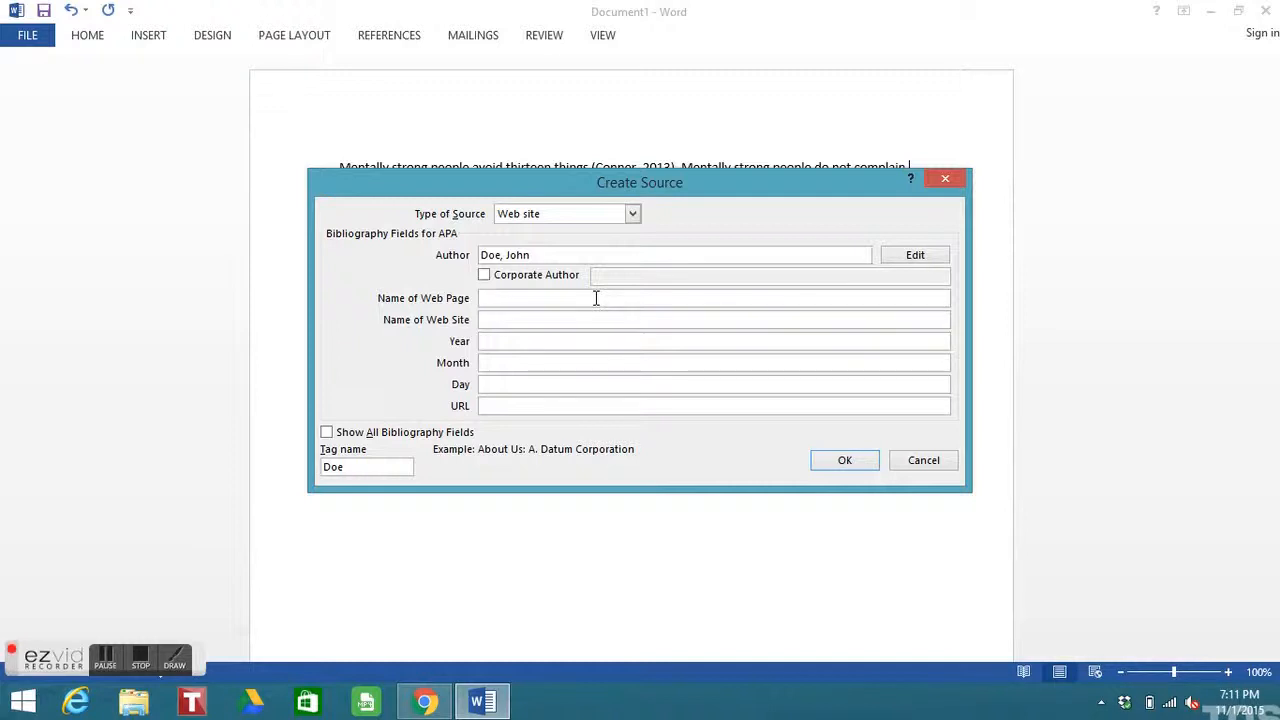
pyautogui.write('People')
pyautogui.click(557, 321)
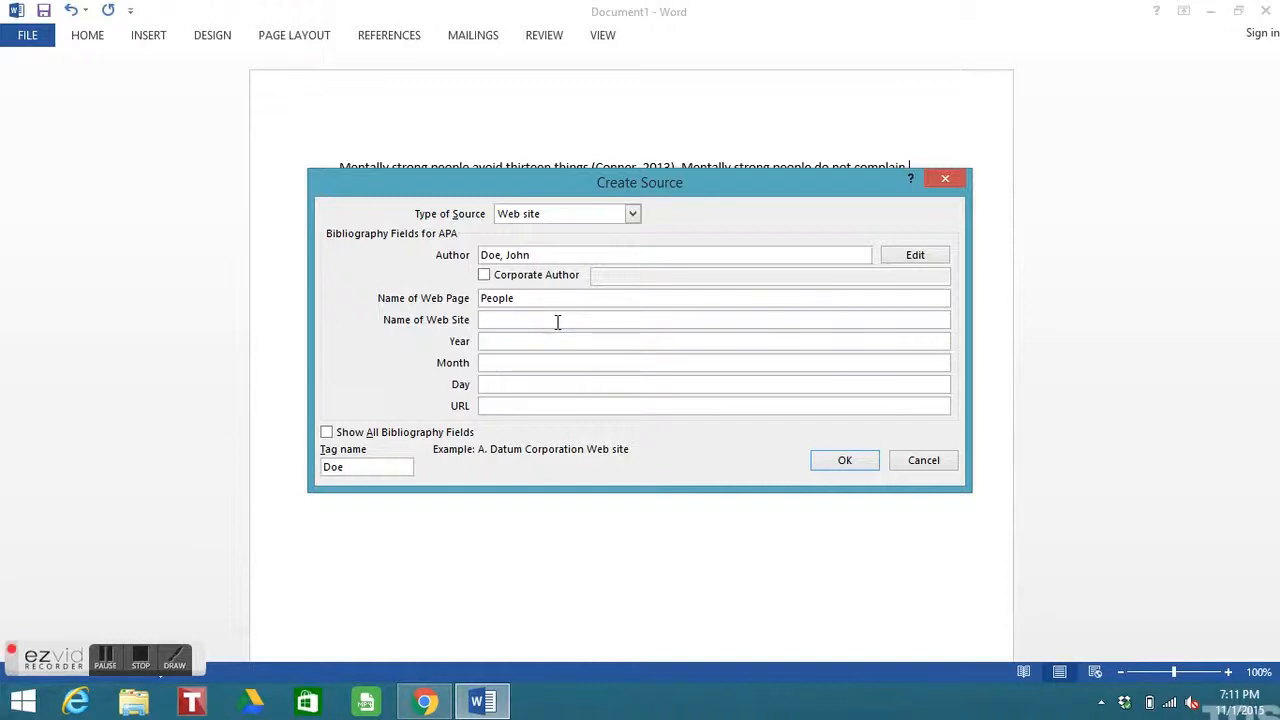
pyautogui.write('P')
pyautogui.press('BackSpace')
pyautogui.write('Strong People')
# Step: Set the source's date to year 2014, month March, day 15
pyautogui.click(550, 340)
pyautogui.write('2014')
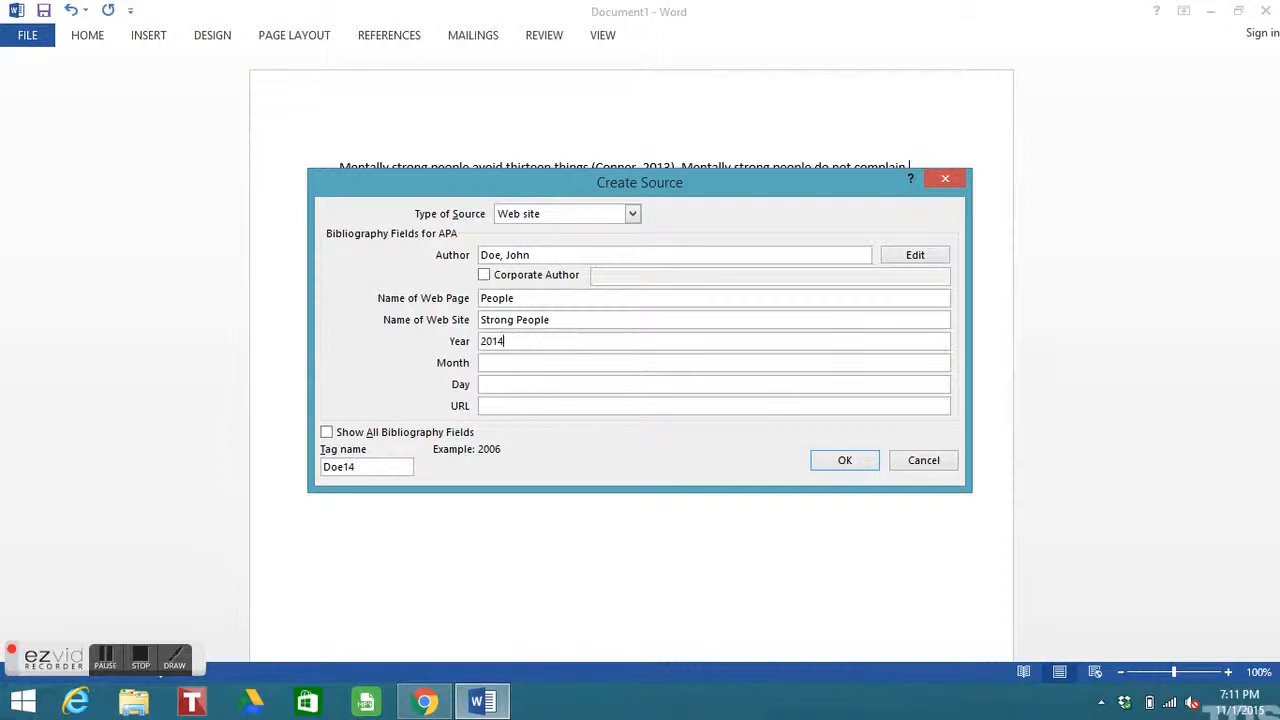
pyautogui.press('Tab')
pyautogui.write('March')
pyautogui.press('Tab')
pyautogui.write('15')
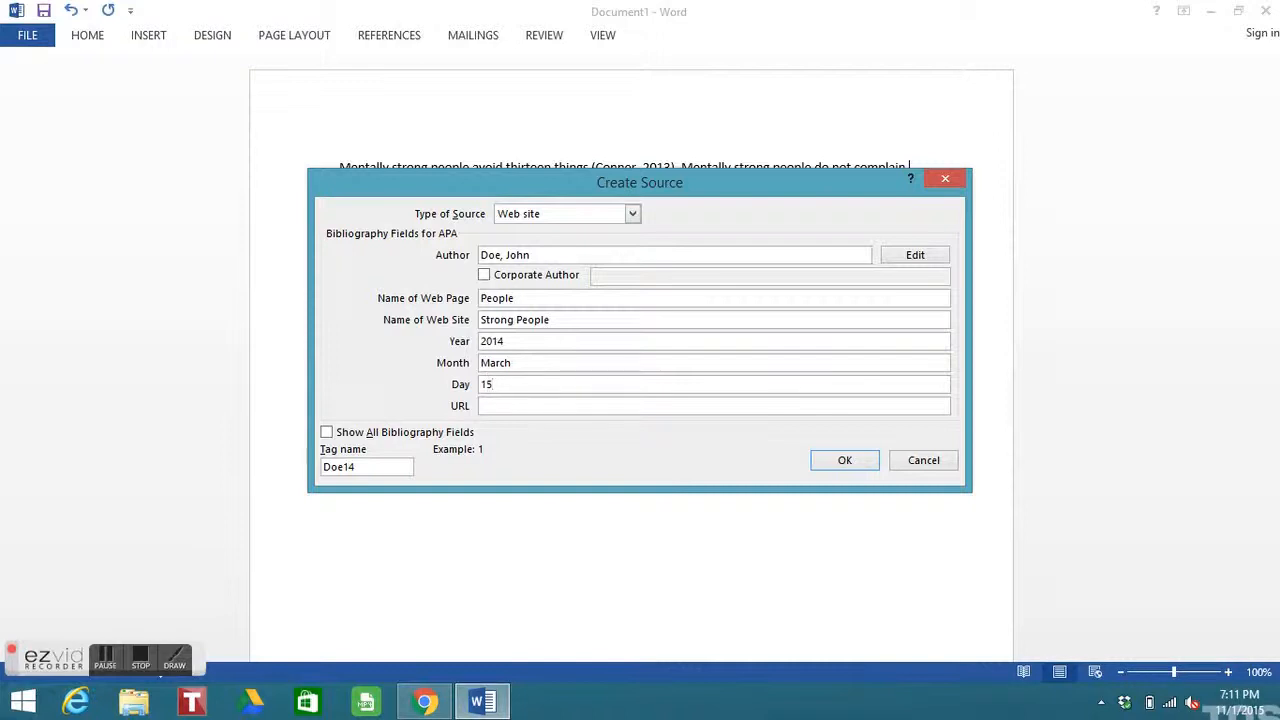
pyautogui.click(521, 410)
pyautogui.write('ww')
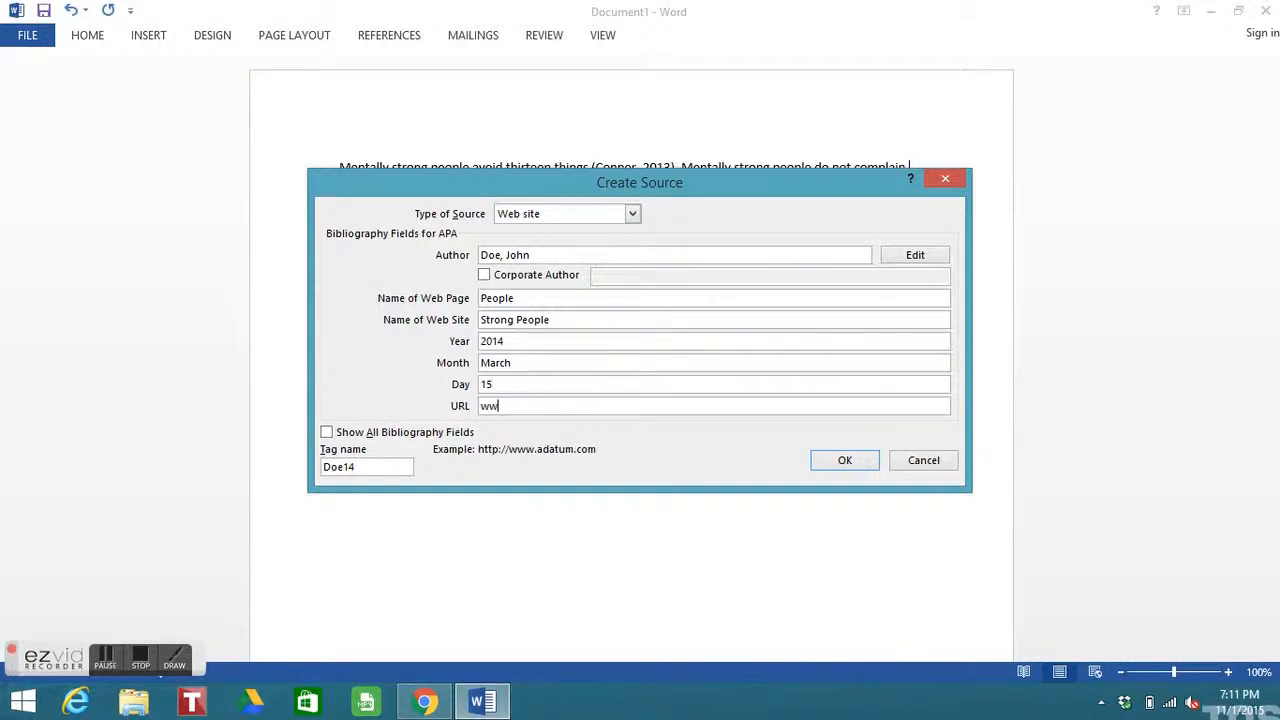
pyautogui.write('w.strongpeople.com')
pyautogui.click(843, 461)
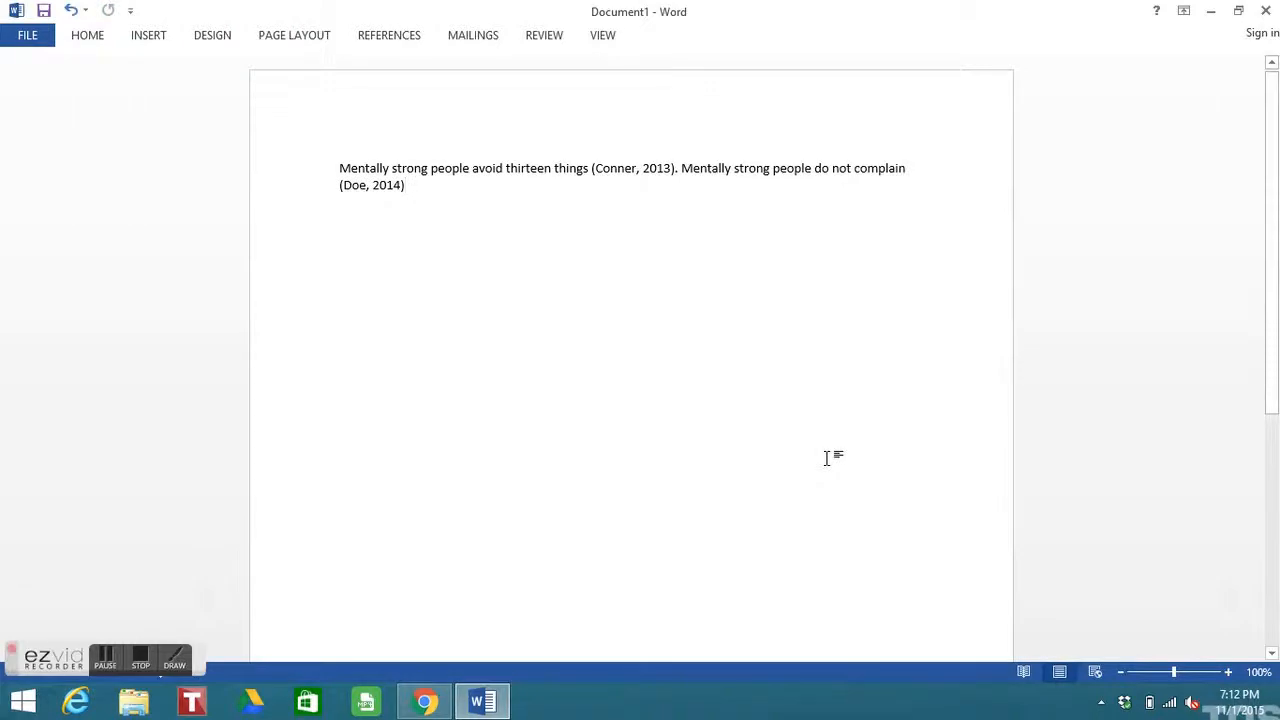
# Step: End the second cited sentence with a period, add two new lines and insert a page break
pyautogui.write('.')
pyautogui.press('Return')
pyautogui.press('Return')
pyautogui.click(153, 43)
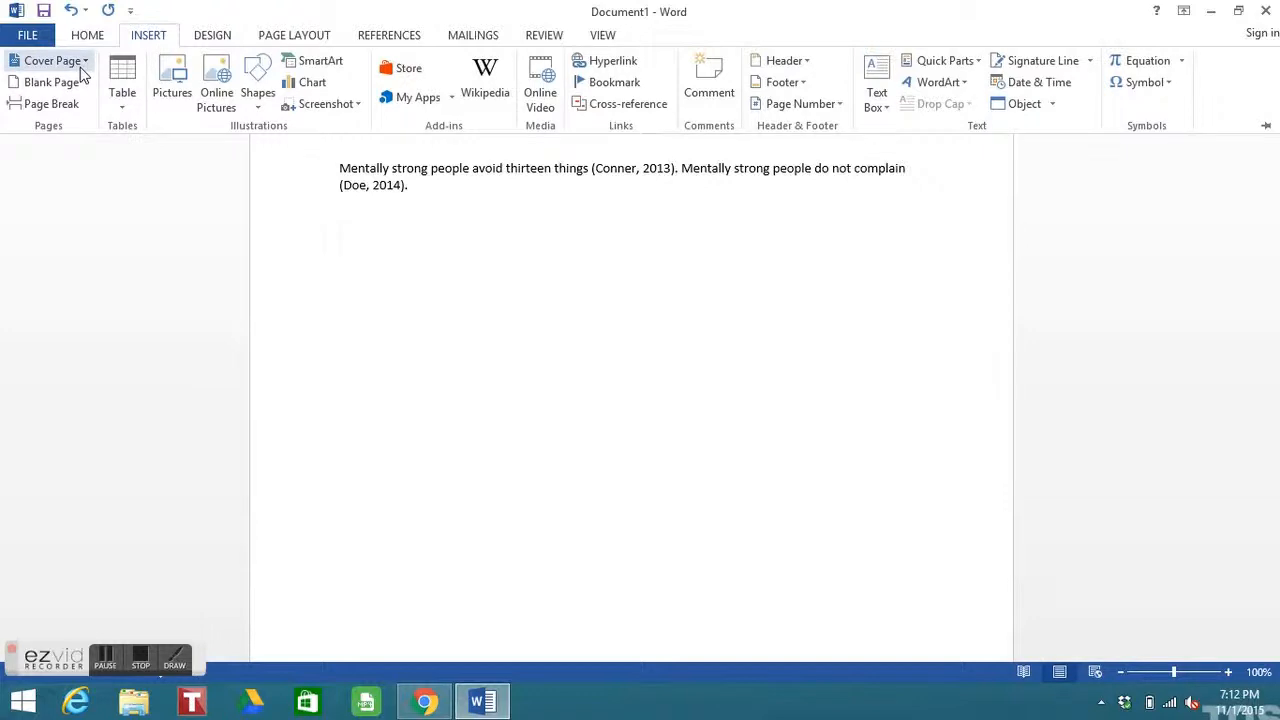
pyautogui.click(52, 104)
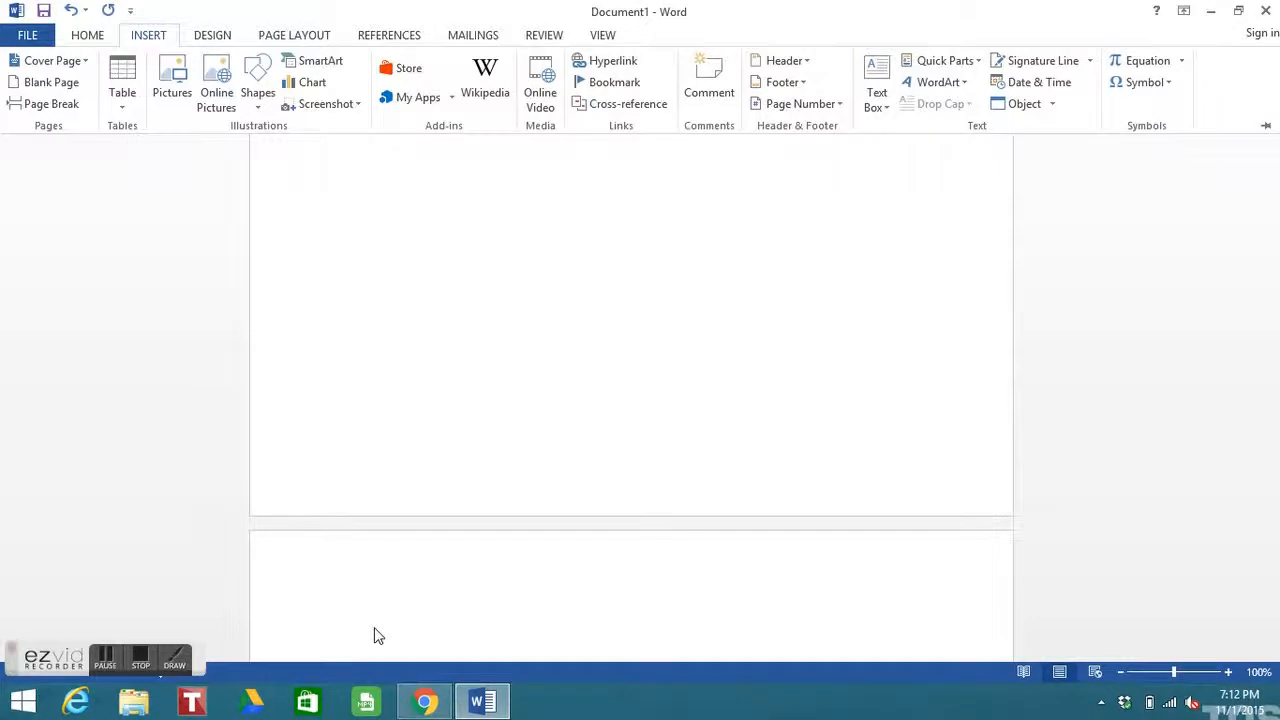
# Step: Insert an APA bibliography without a heading on the new page and review its entries
pyautogui.click(392, 38)
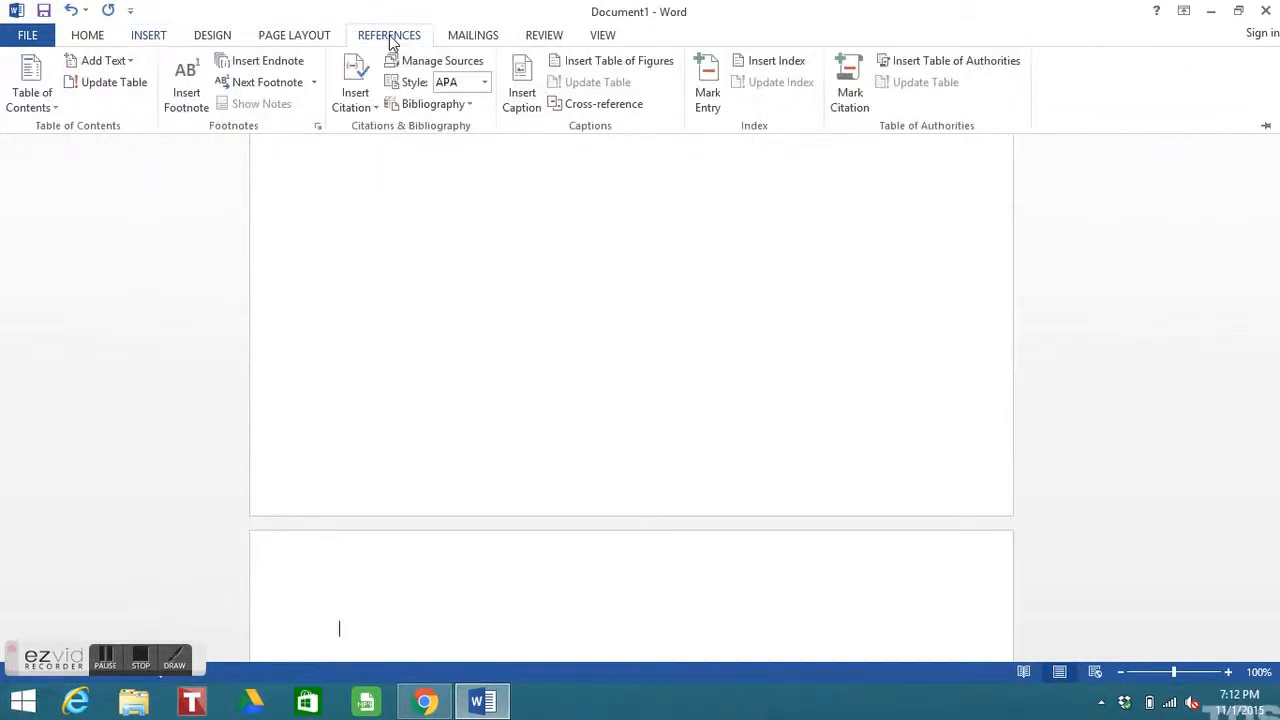
pyautogui.click(468, 105)
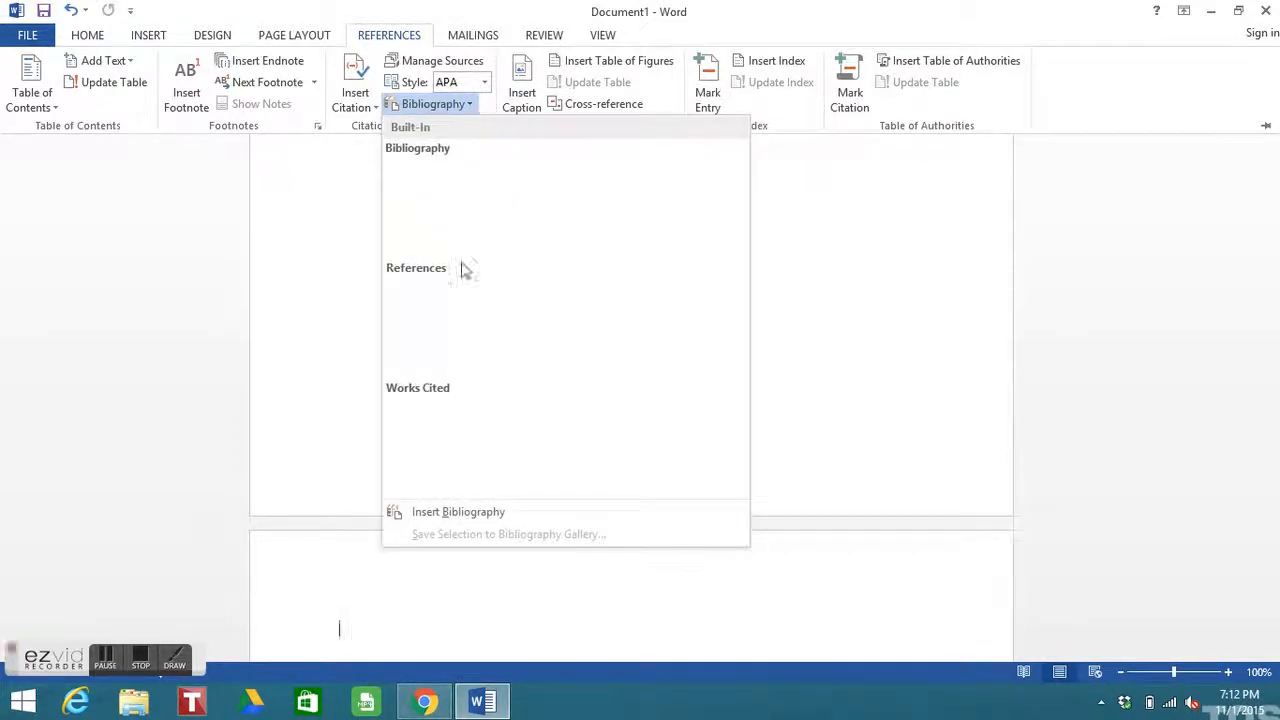
pyautogui.click(446, 516)
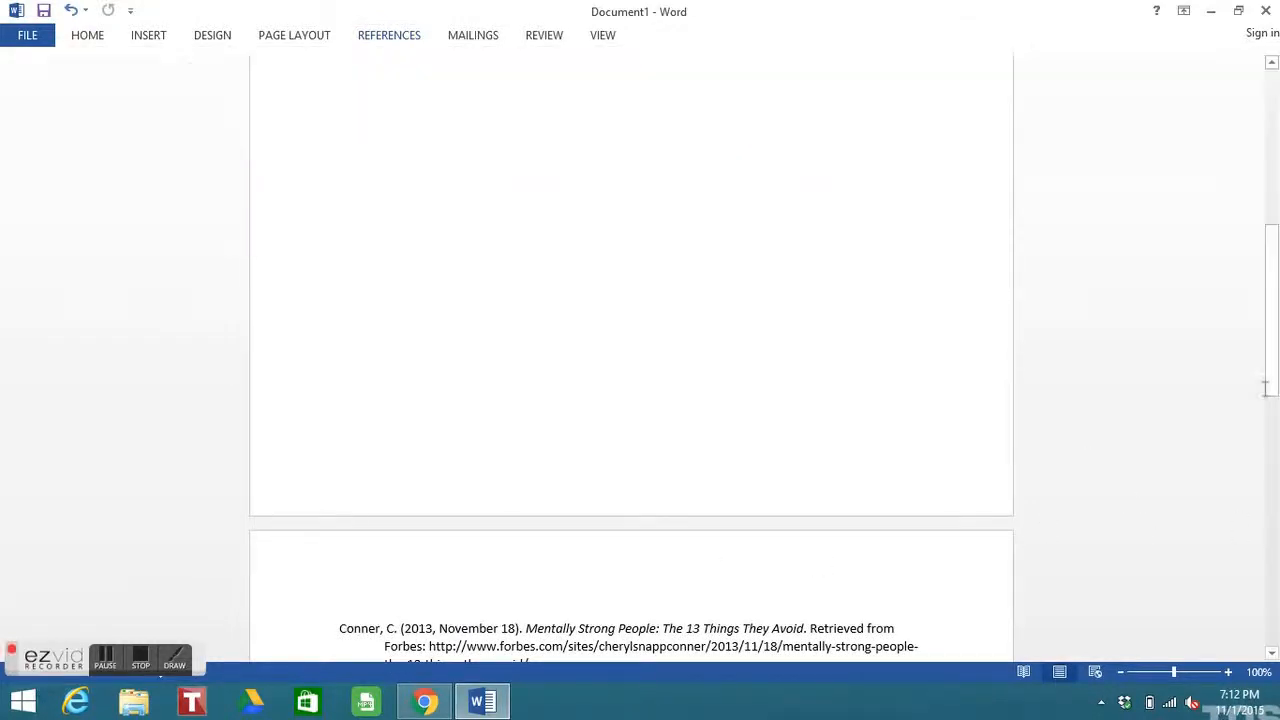
pyautogui.moveTo(1271, 395); pyautogui.dragTo(1266, 449)
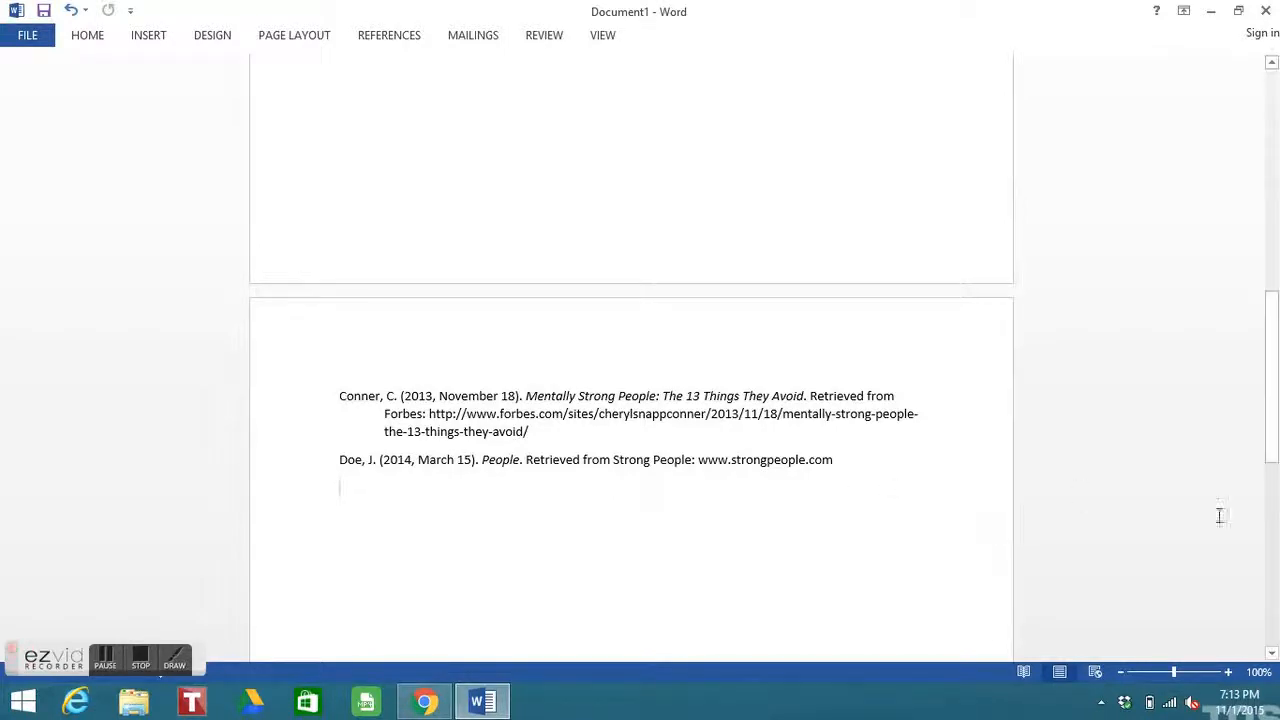
pyautogui.moveTo(1271, 451); pyautogui.dragTo(1257, 477)
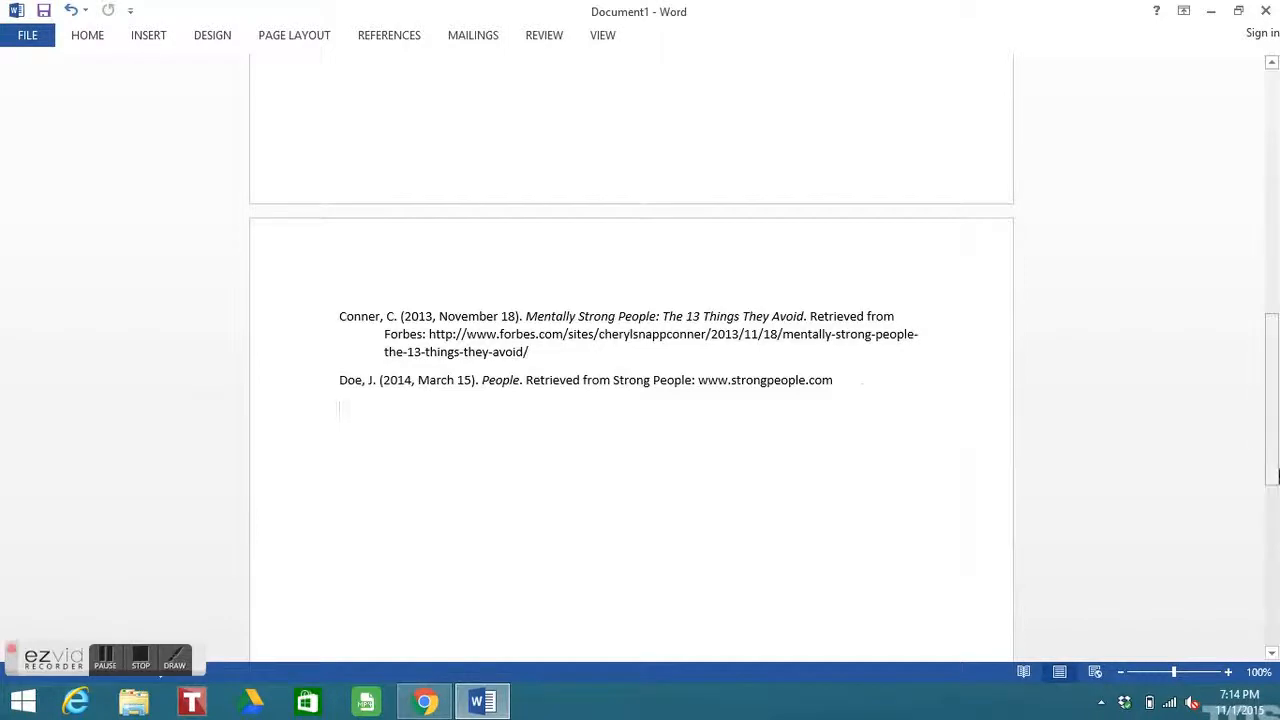
pyautogui.moveTo(1274, 456); pyautogui.dragTo(1264, 201)
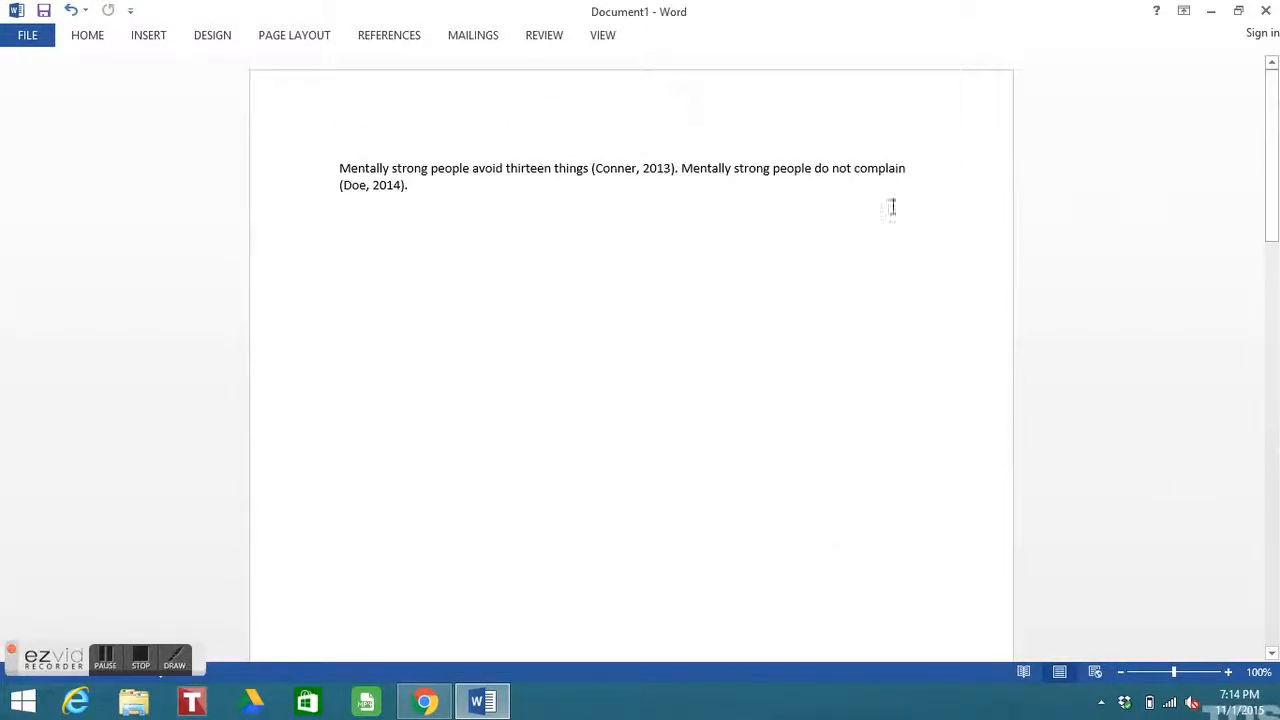
pyautogui.click(431, 192)
pyautogui.click(146, 656)
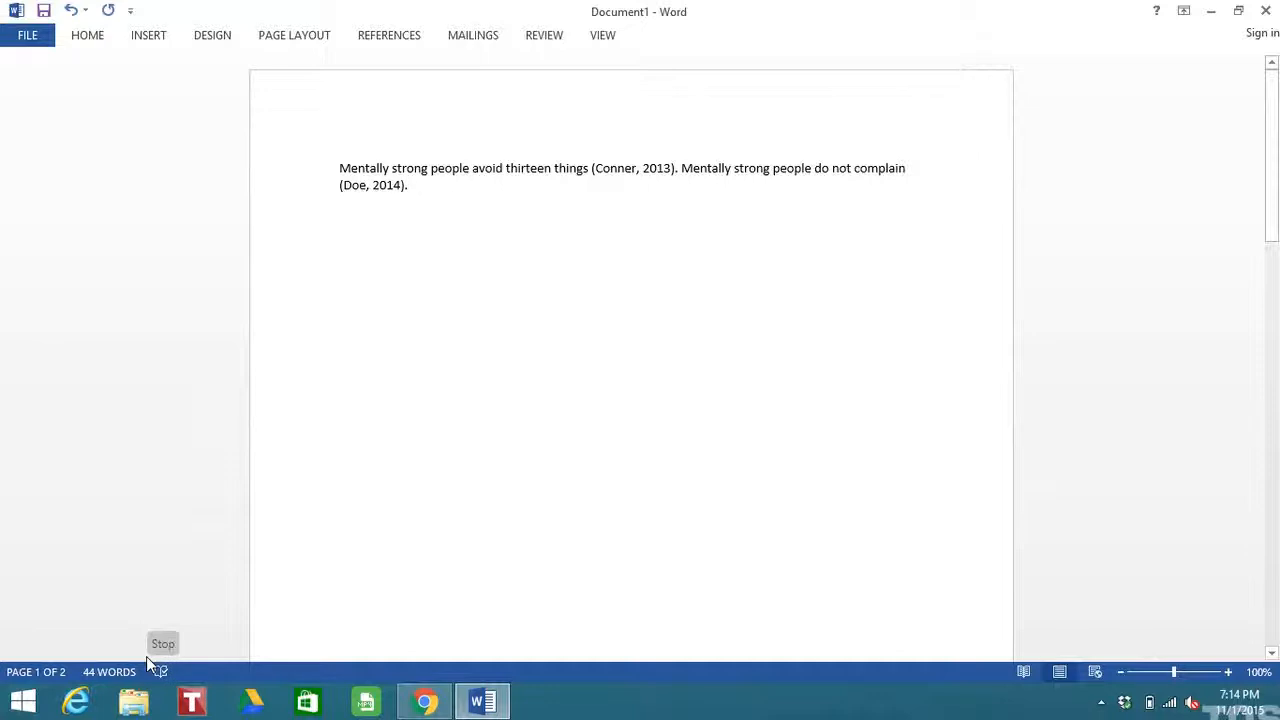